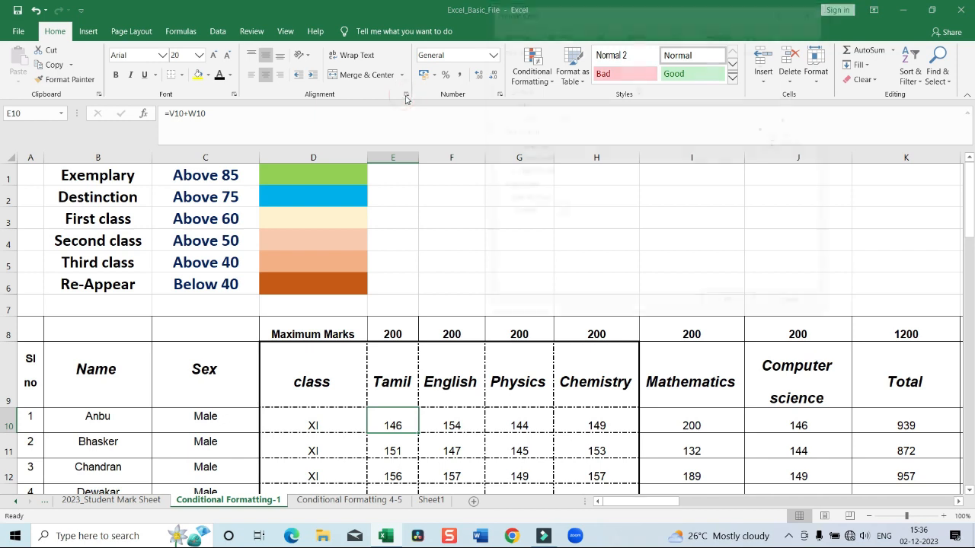
# Review the protection options in the cell format settings for cell E10, leaving them unchanged
pyautogui.click(721, 32)
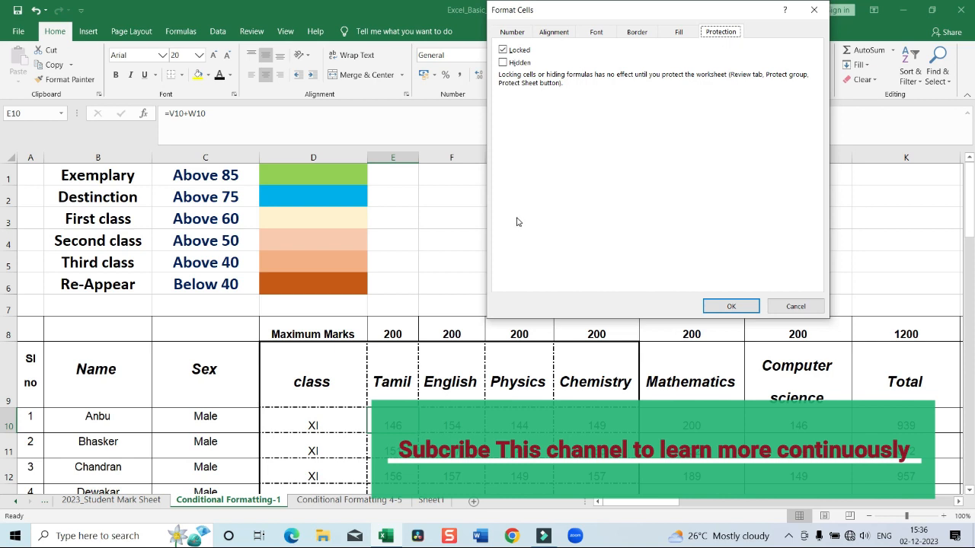
pyautogui.click(797, 307)
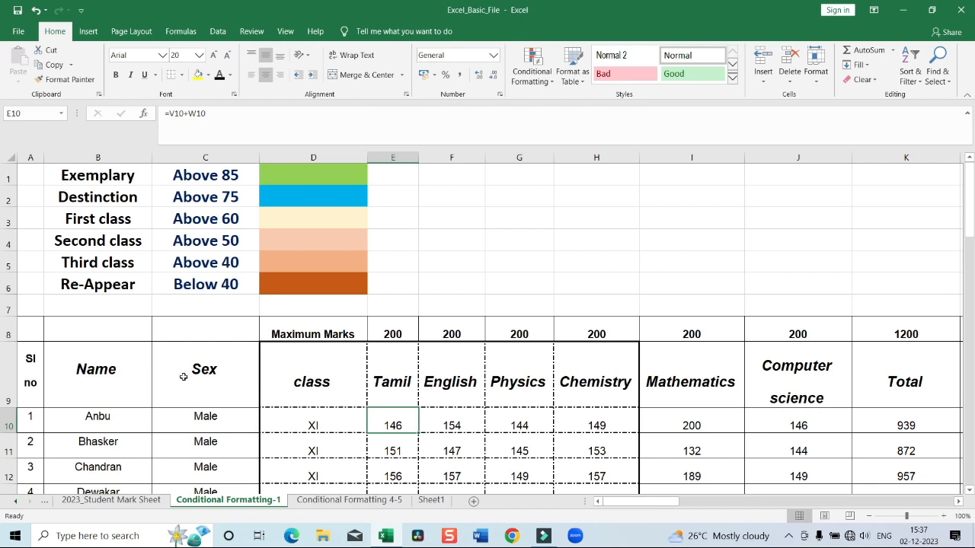
# Examine the student table's names, subject headings and marks to identify the cells to protect and those to leave editable
pyautogui.scroll(-1, 442, 410)
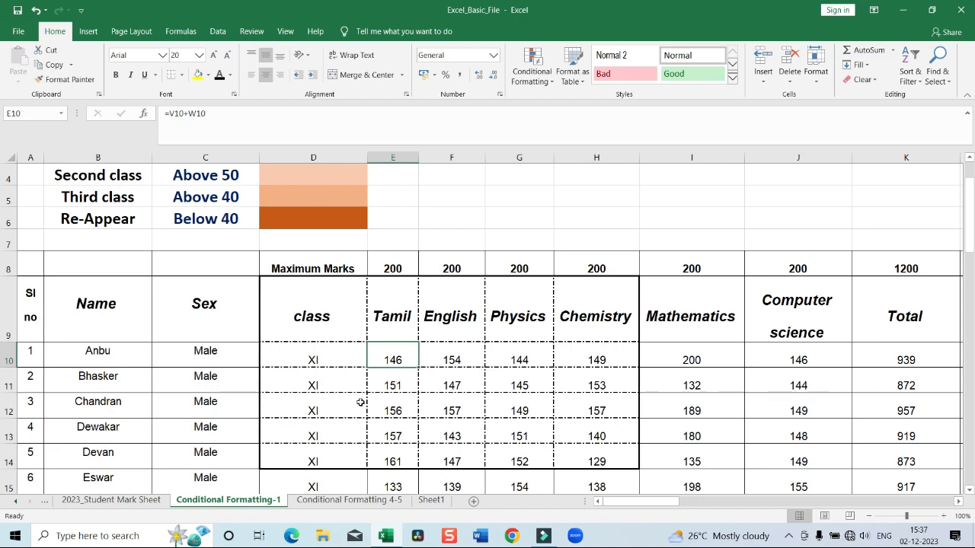
pyautogui.moveTo(76, 350); pyautogui.dragTo(205, 461)
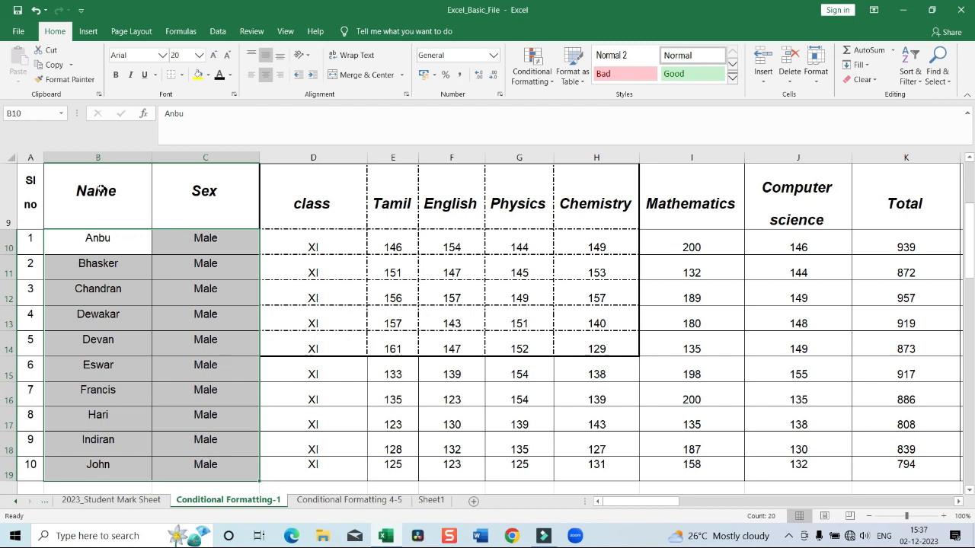
pyautogui.moveTo(98, 191); pyautogui.dragTo(907, 212)
pyautogui.moveTo(106, 237); pyautogui.dragTo(198, 463)
pyautogui.scroll(2, 202, 354)
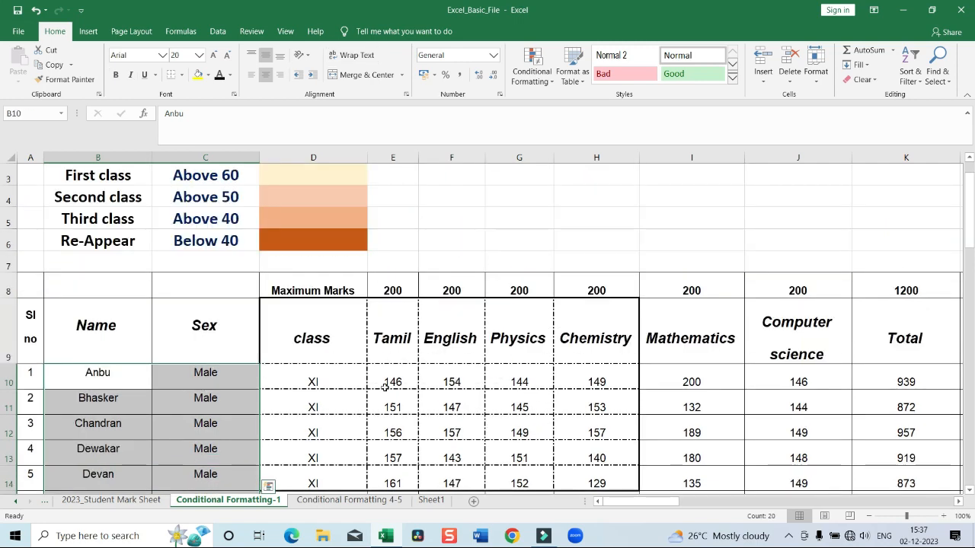
pyautogui.scroll(-2, 385, 387)
pyautogui.click(393, 242)
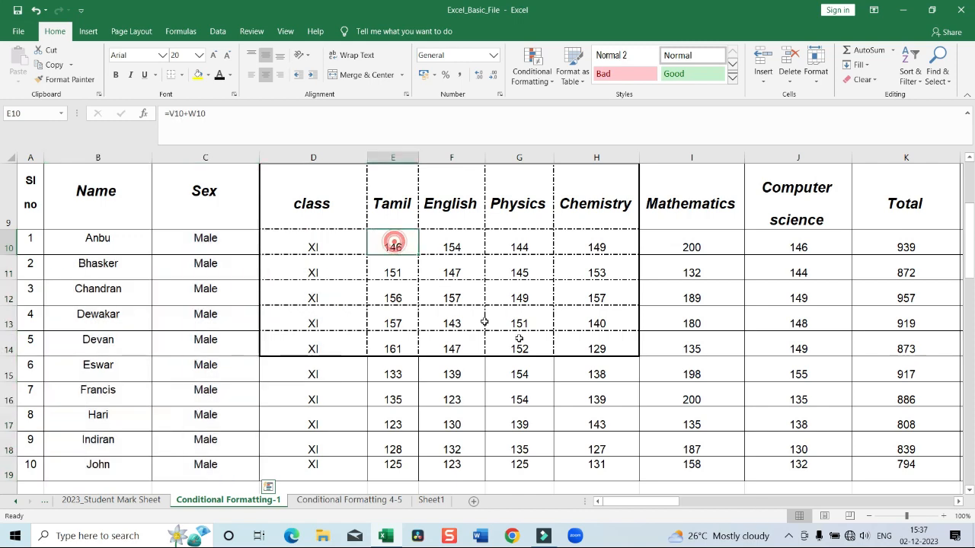
pyautogui.moveTo(519, 338); pyautogui.dragTo(655, 389)
pyautogui.scroll(3, 751, 411)
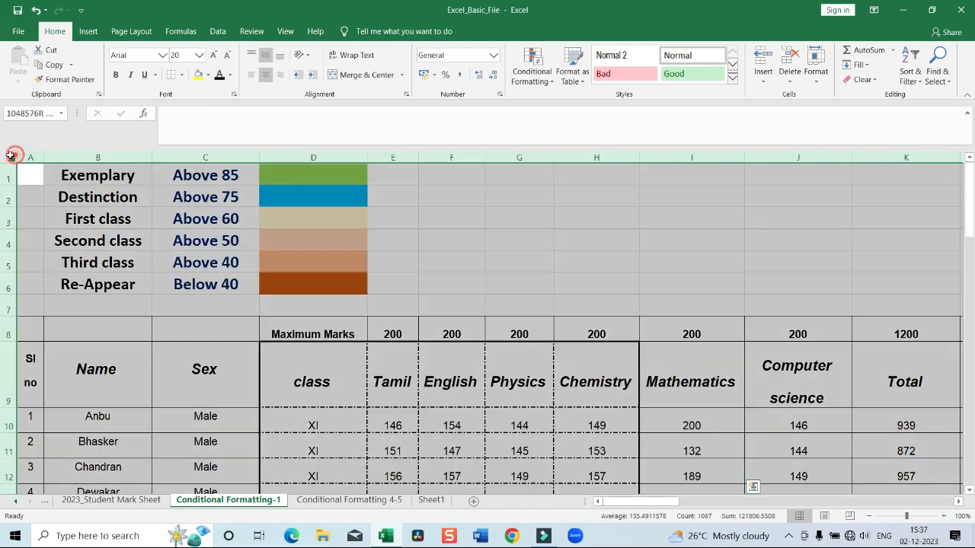
# Remove the background fill from every cell of the Conditional Formatting-1 sheet by setting it to No Color
pyautogui.click(11, 157)
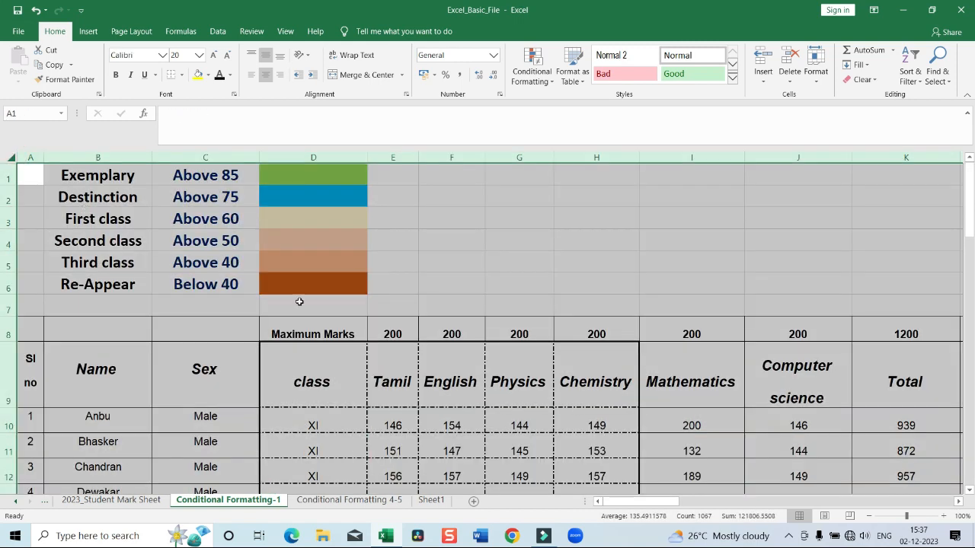
pyautogui.rightClick(422, 249)
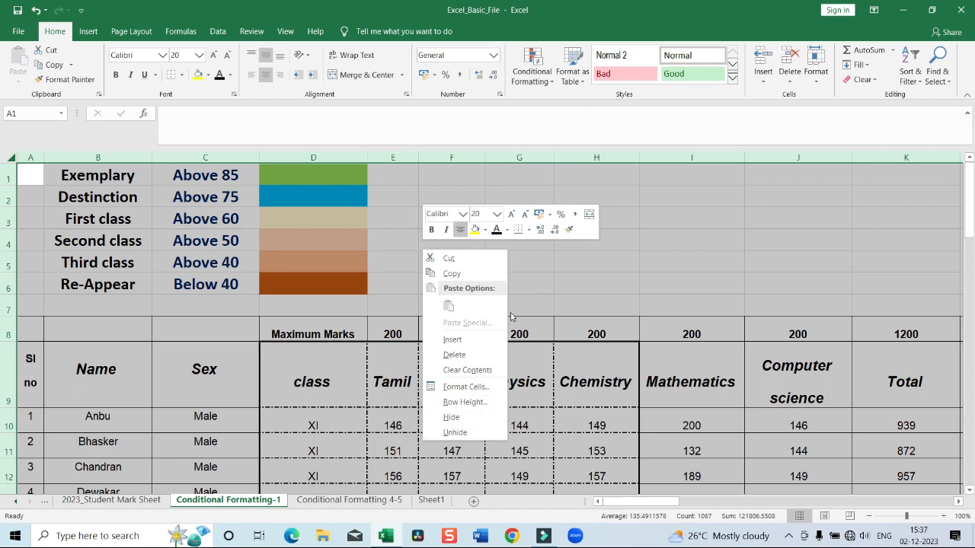
pyautogui.click(460, 387)
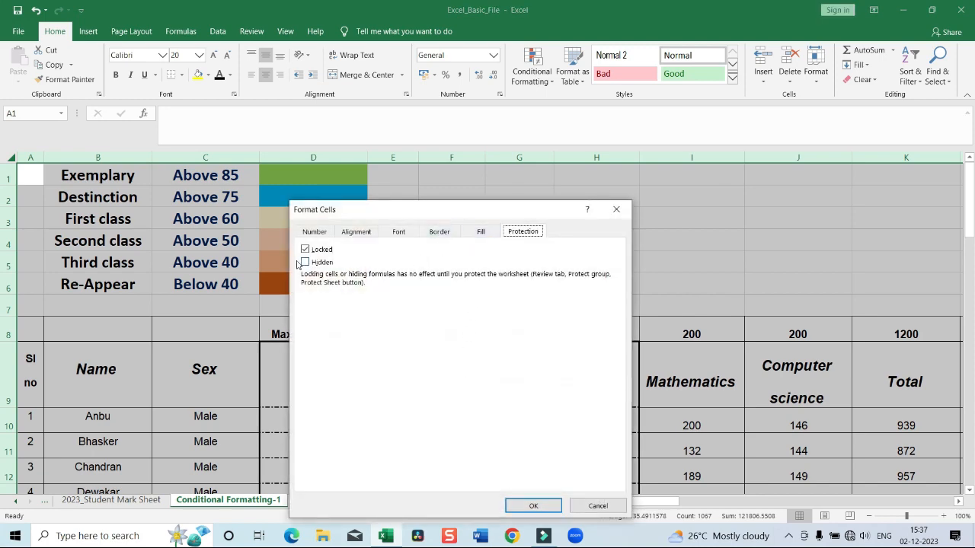
pyautogui.click(484, 233)
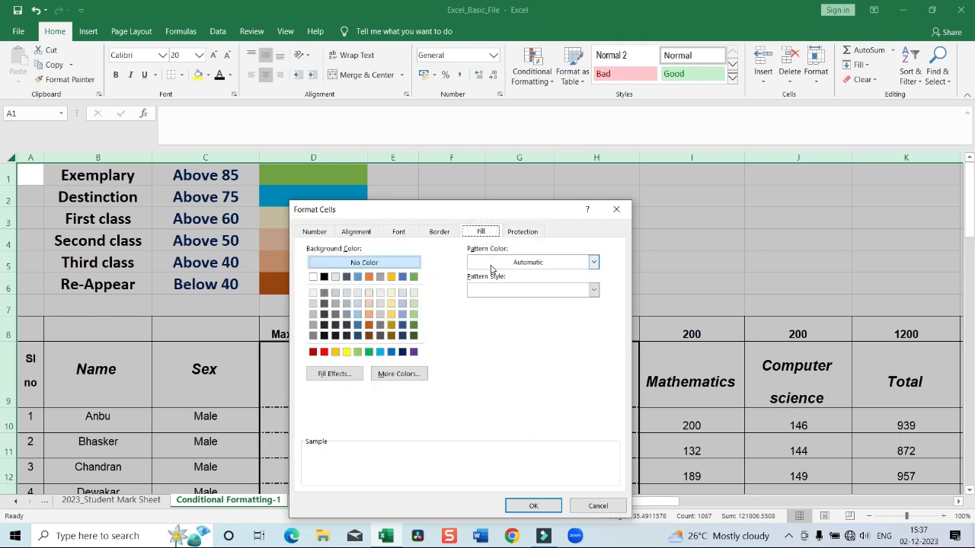
pyautogui.click(490, 264)
pyautogui.click(480, 279)
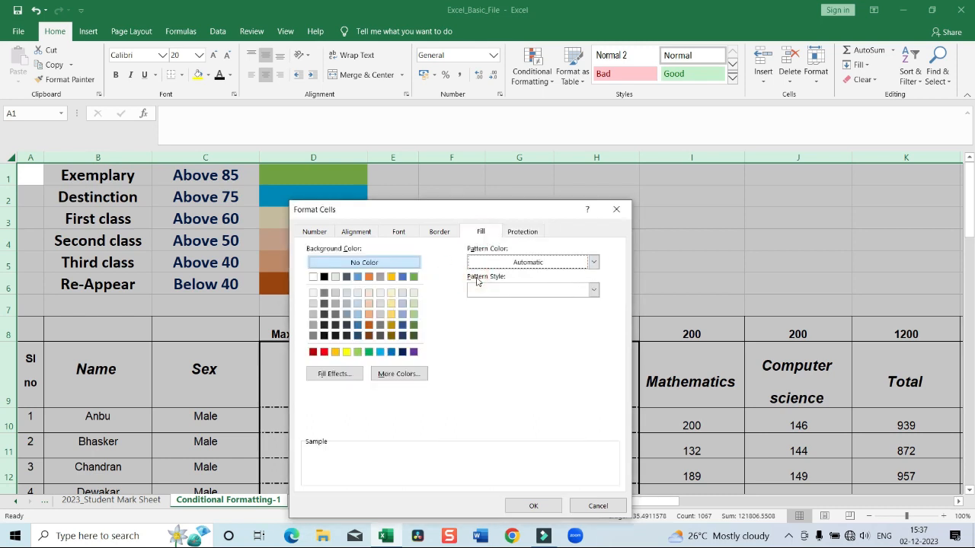
pyautogui.click(363, 263)
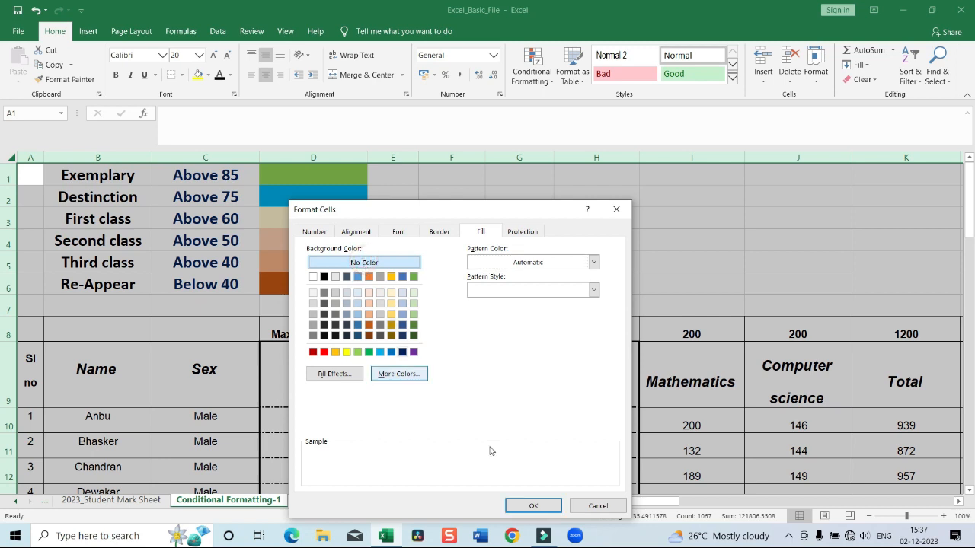
pyautogui.click(533, 506)
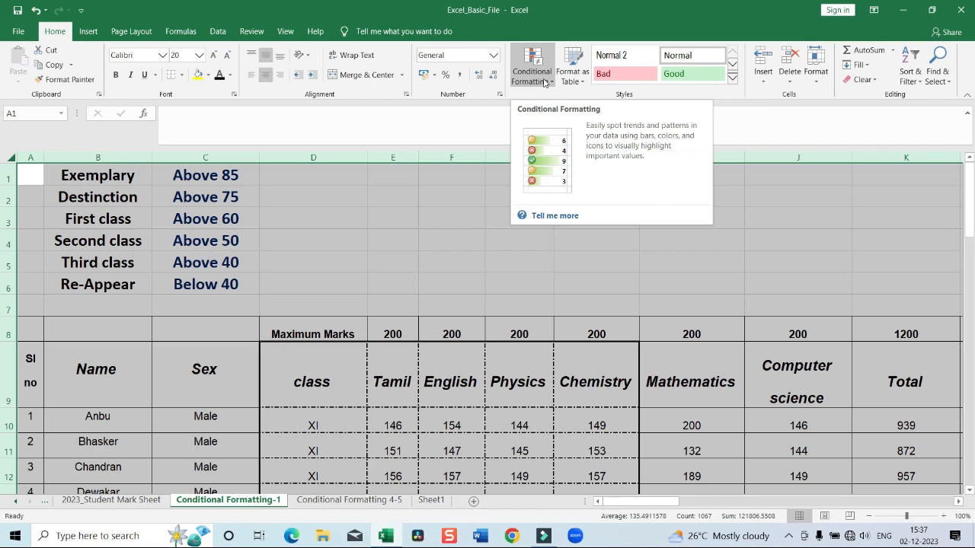
# Remove all cell borders from the entire sheet using the None preset
pyautogui.rightClick(498, 254)
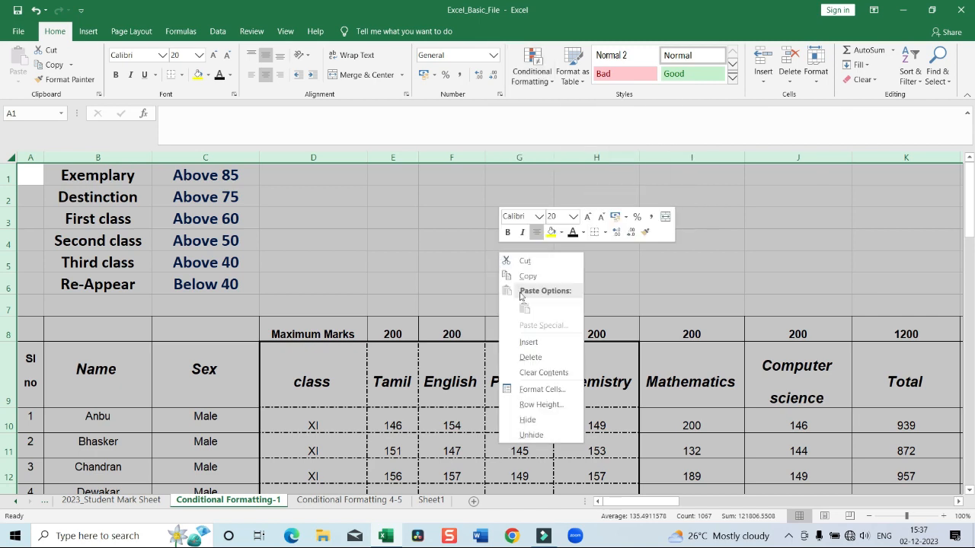
pyautogui.click(537, 394)
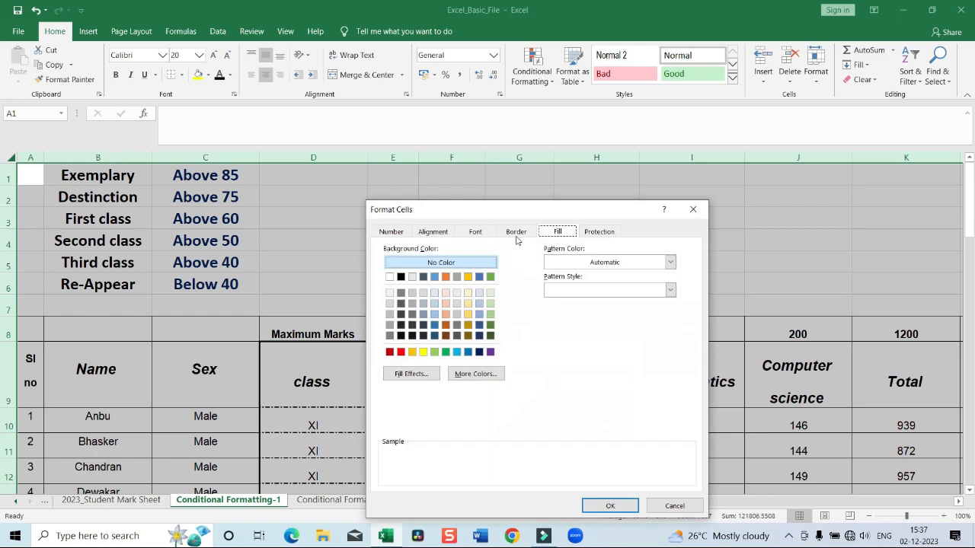
pyautogui.click(516, 231)
pyautogui.click(522, 269)
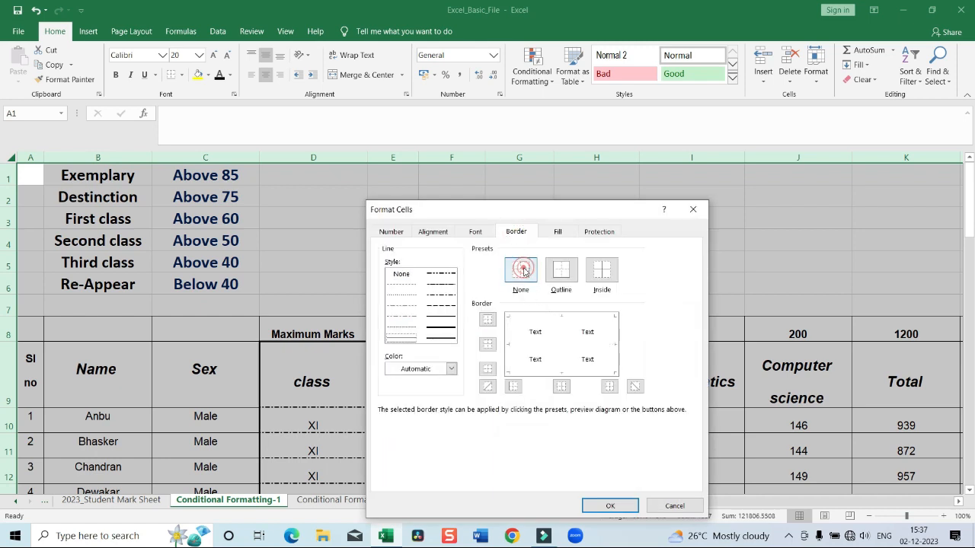
pyautogui.click(402, 273)
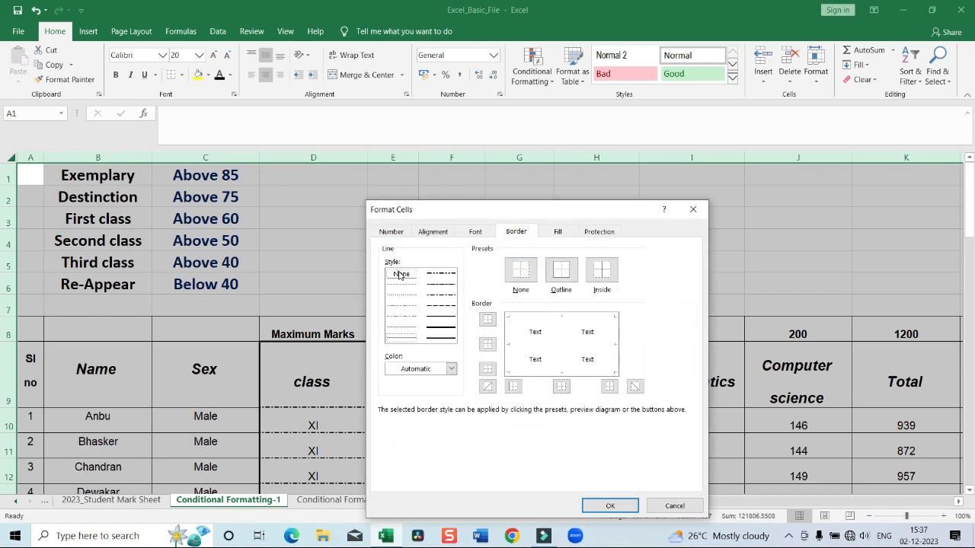
pyautogui.click(610, 506)
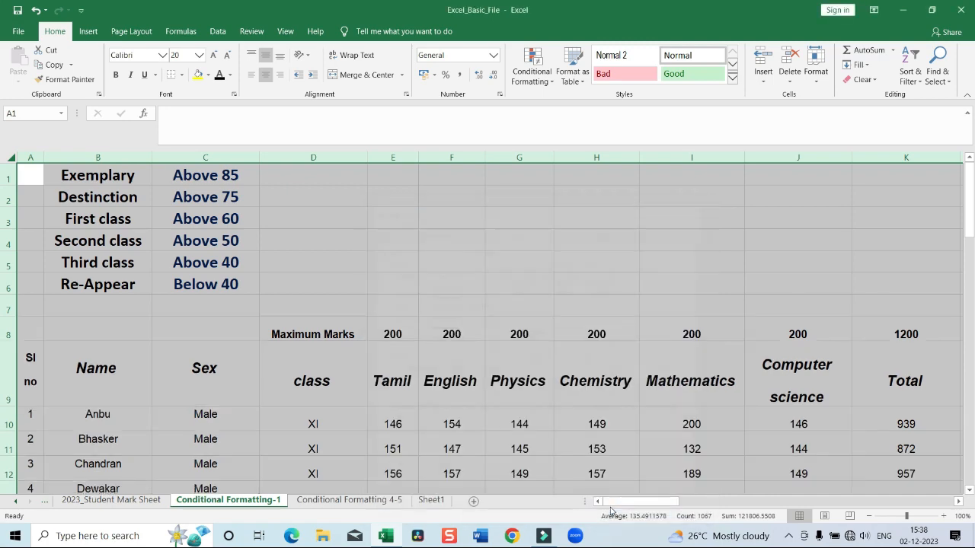
# Fill the table's header row A9:K9, from Sl no to Total, with the standard light green colour
pyautogui.scroll(-2, 542, 353)
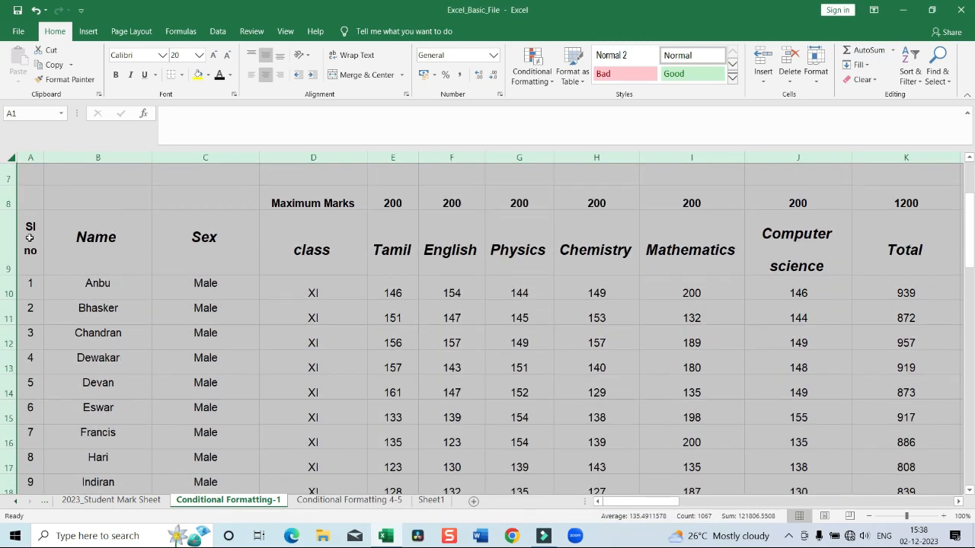
pyautogui.moveTo(30, 237); pyautogui.dragTo(855, 254)
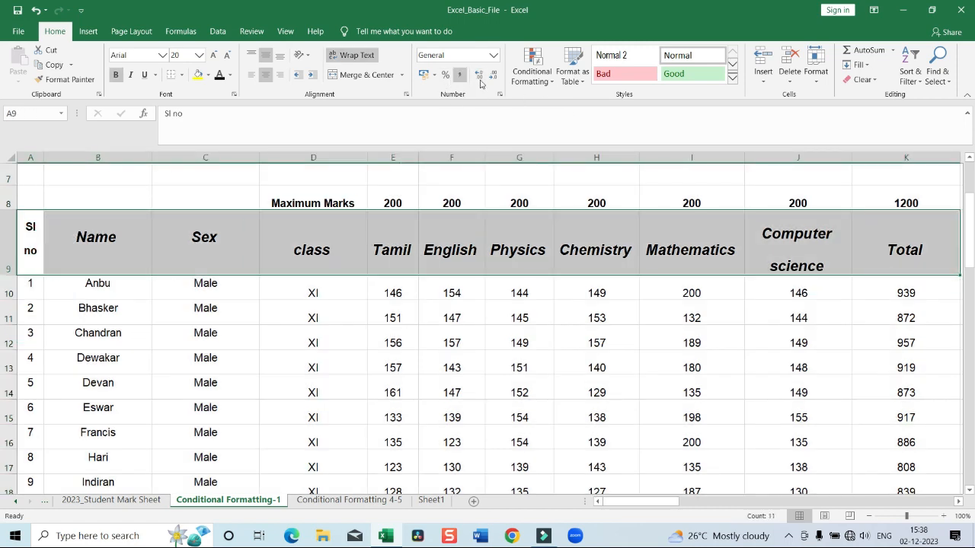
pyautogui.rightClick(572, 245)
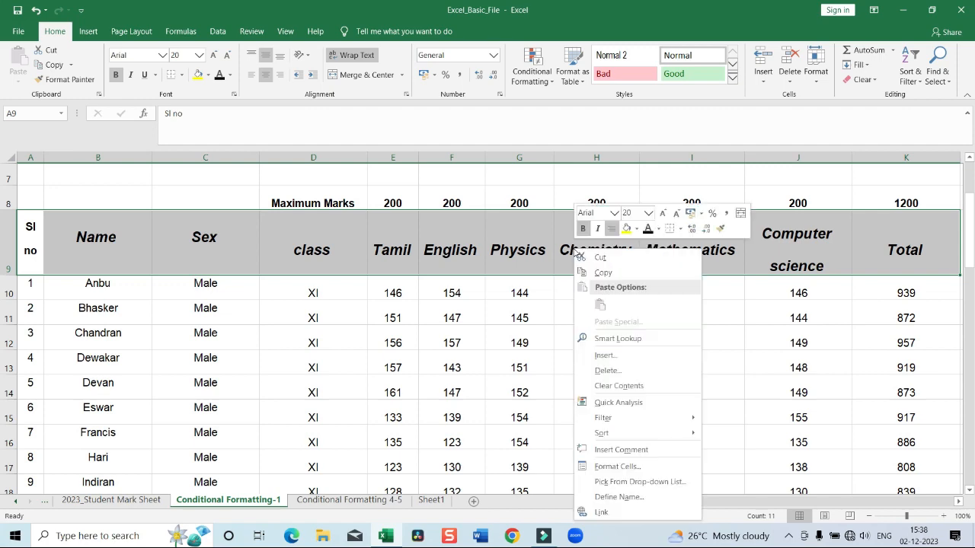
pyautogui.click(620, 466)
pyautogui.click(645, 231)
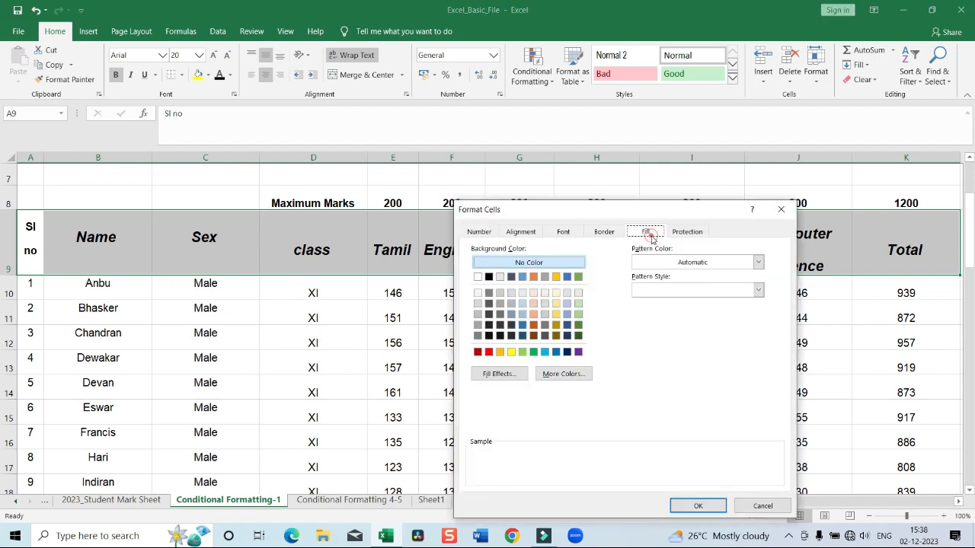
pyautogui.click(522, 352)
pyautogui.click(698, 506)
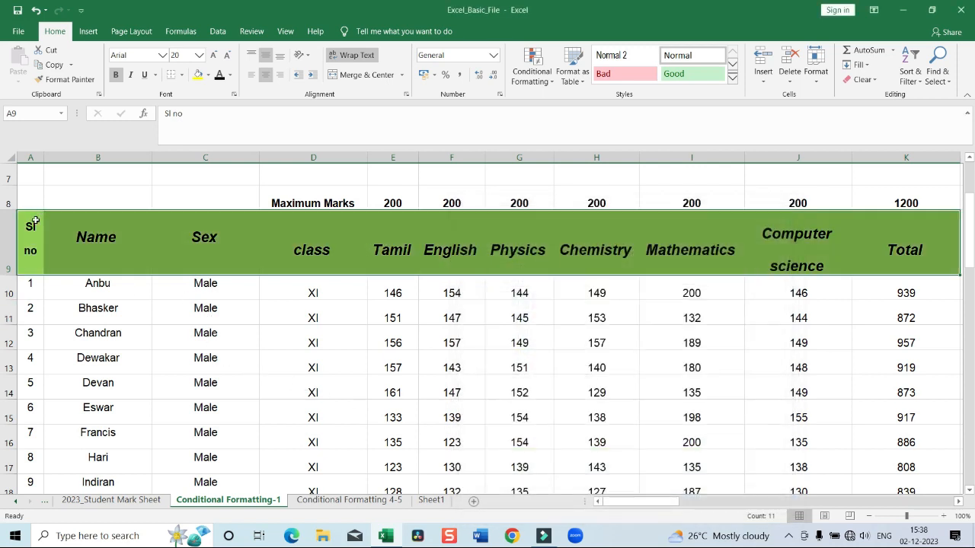
# Fill the serial number, name, sex and class columns, A9:D19, with the same standard light green
pyautogui.moveTo(34, 221); pyautogui.dragTo(343, 394)
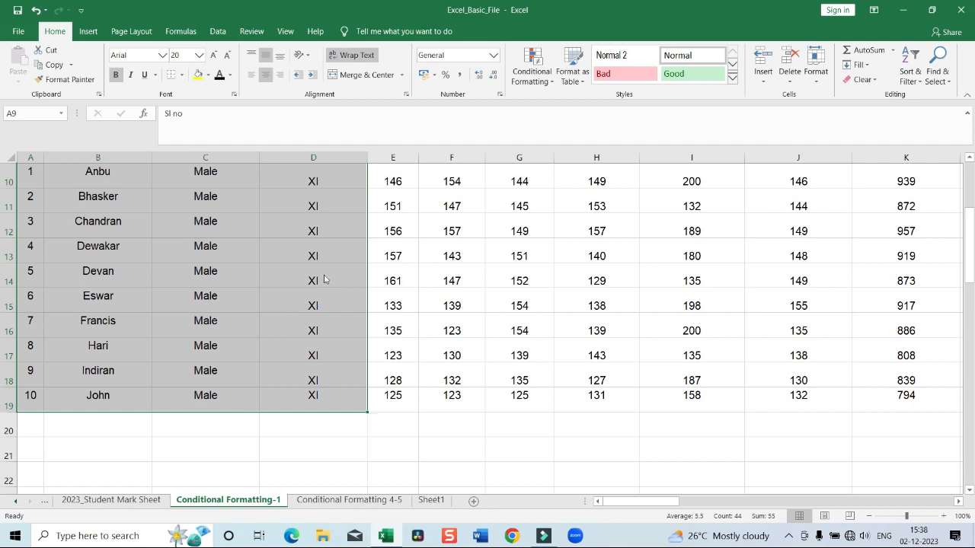
pyautogui.rightClick(324, 278)
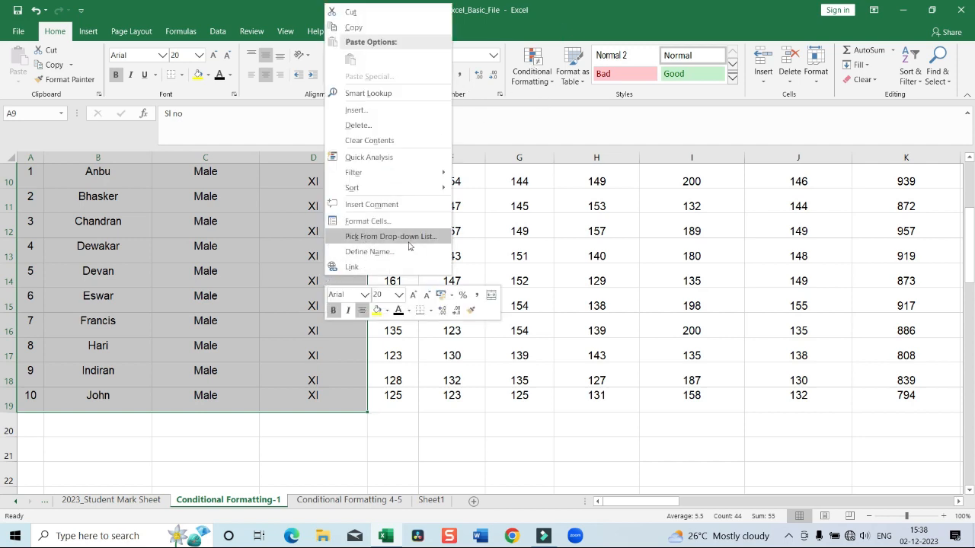
pyautogui.click(374, 222)
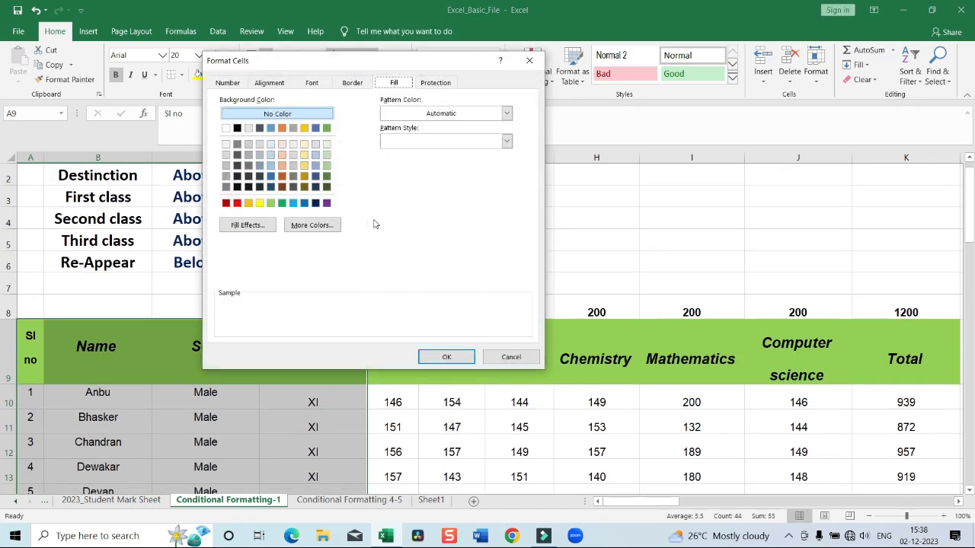
pyautogui.click(270, 203)
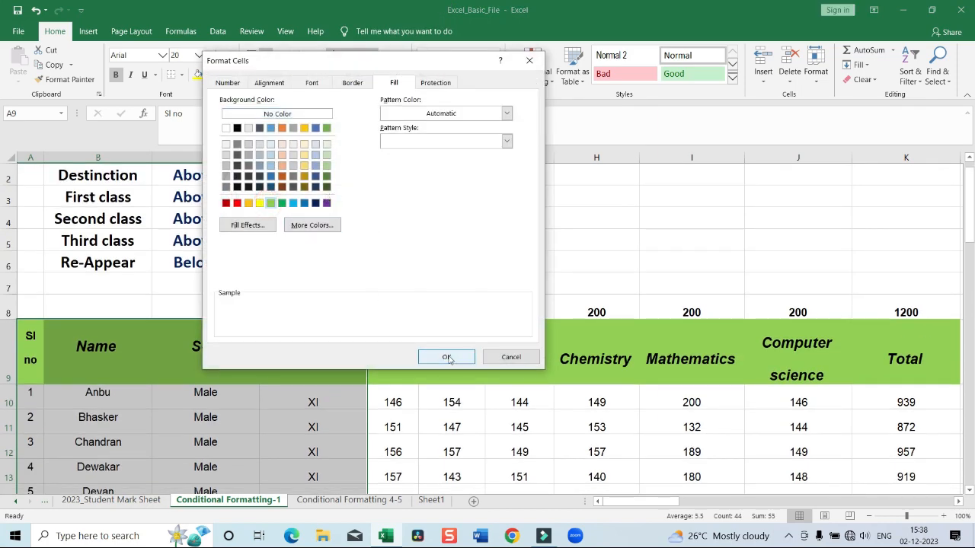
pyautogui.click(449, 357)
pyautogui.click(469, 236)
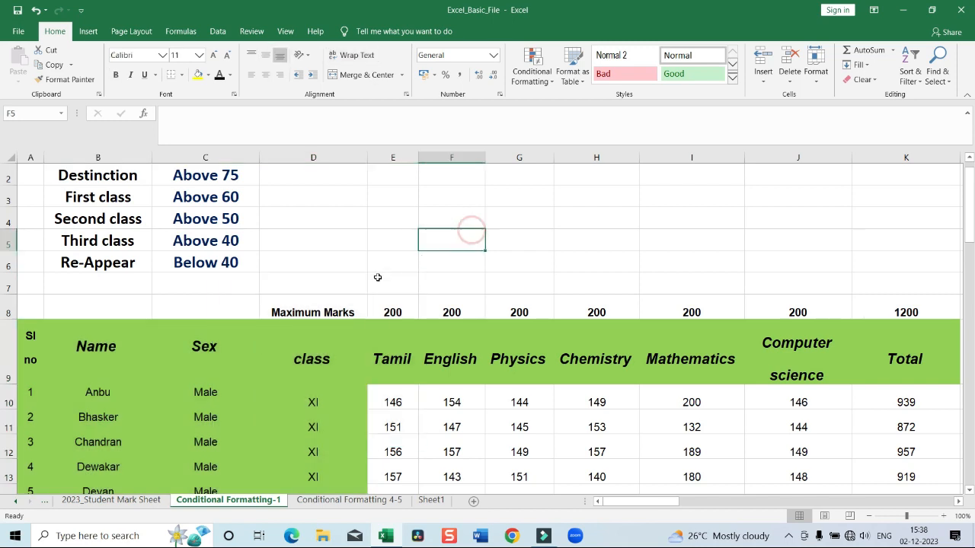
# Set the protection of every cell on the sheet to Locked, with Hidden turned off
pyautogui.click(12, 157)
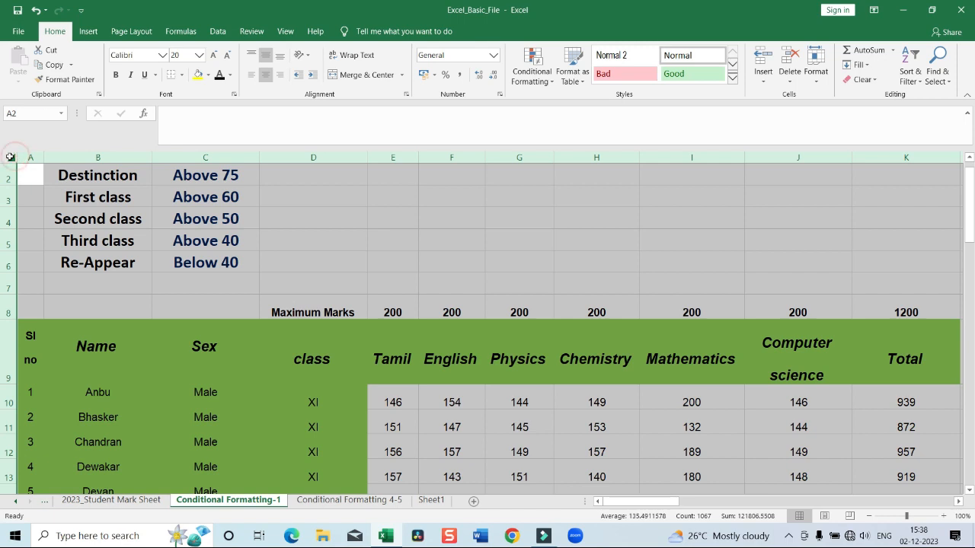
pyautogui.rightClick(32, 169)
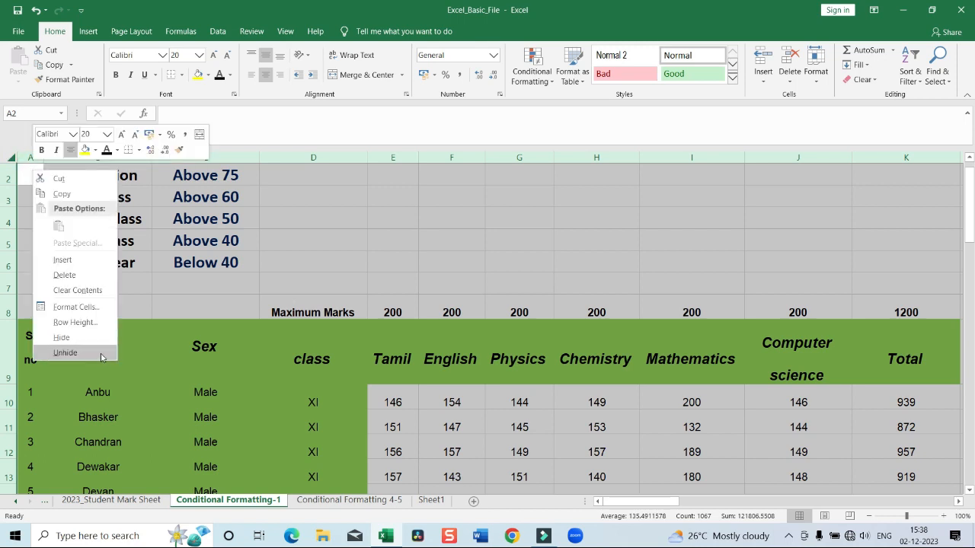
pyautogui.click(77, 312)
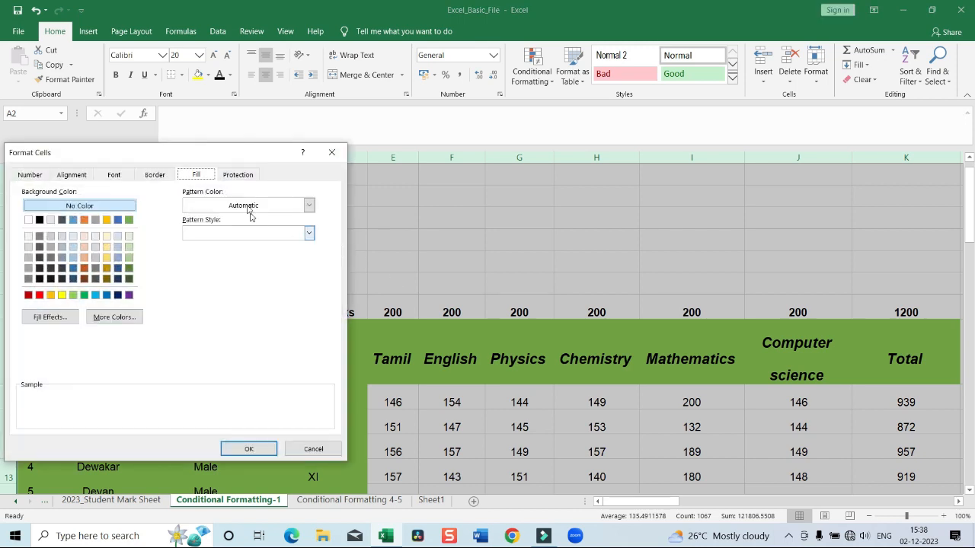
pyautogui.click(246, 178)
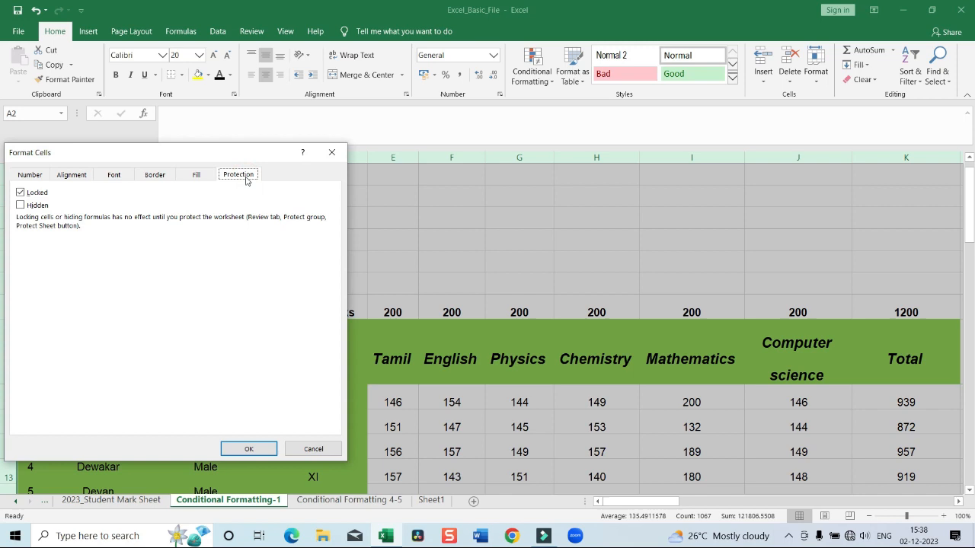
pyautogui.click(21, 193)
pyautogui.click(21, 192)
pyautogui.click(21, 206)
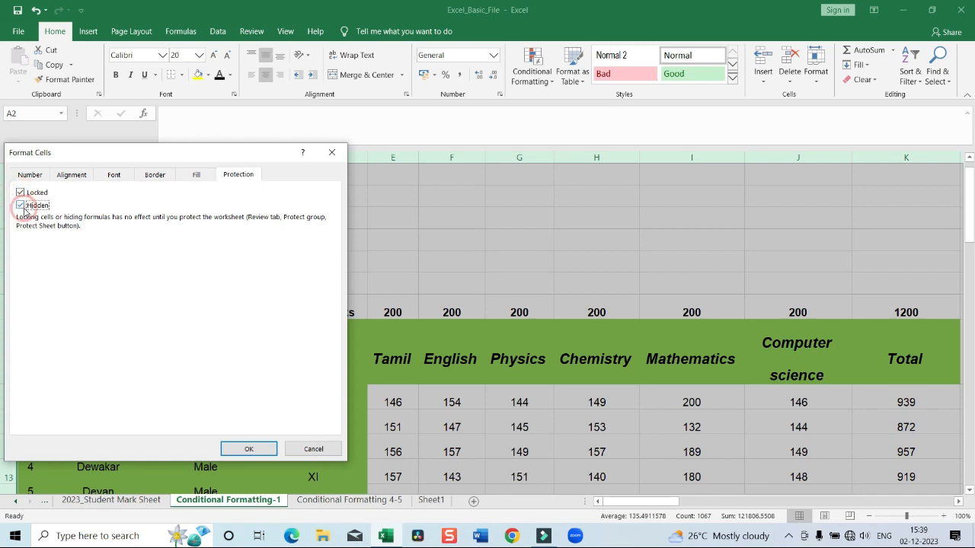
pyautogui.click(21, 205)
pyautogui.click(20, 193)
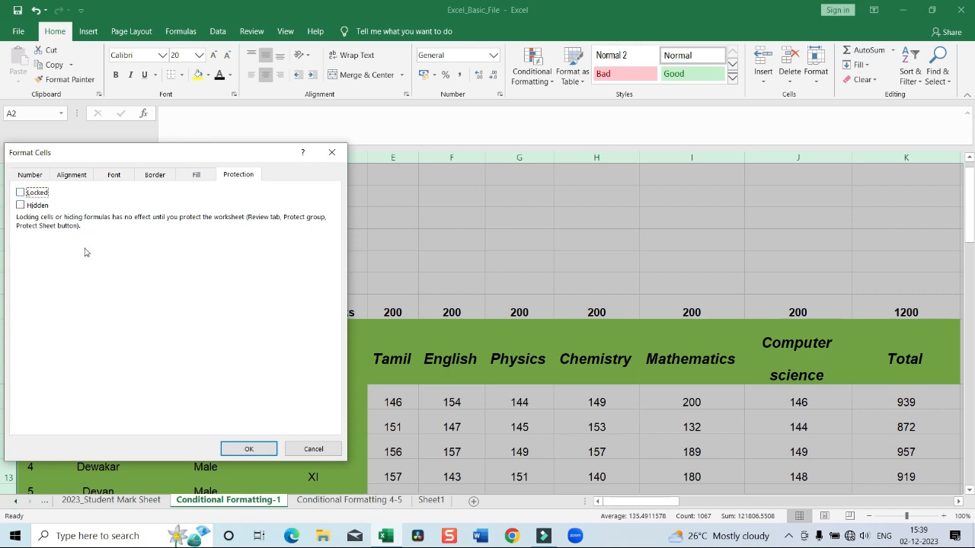
pyautogui.click(21, 194)
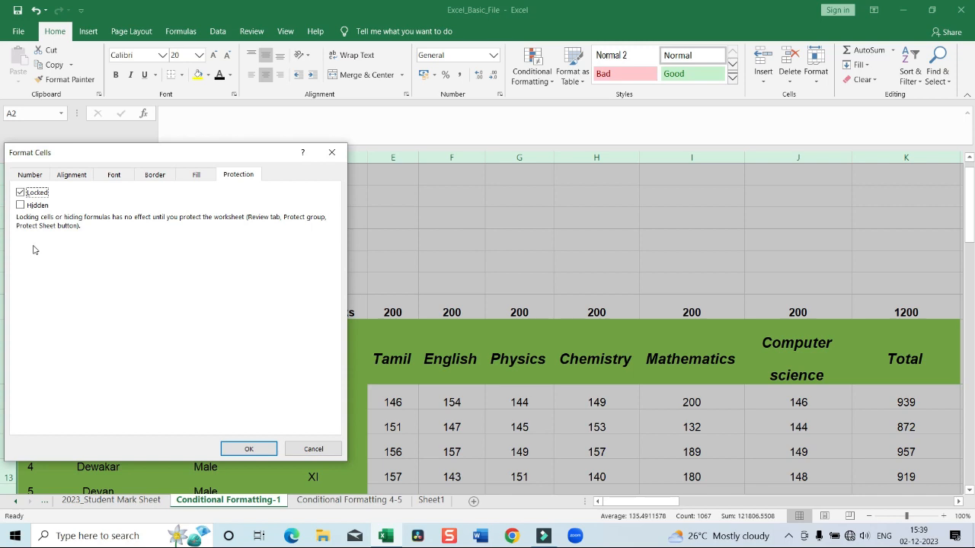
pyautogui.click(249, 449)
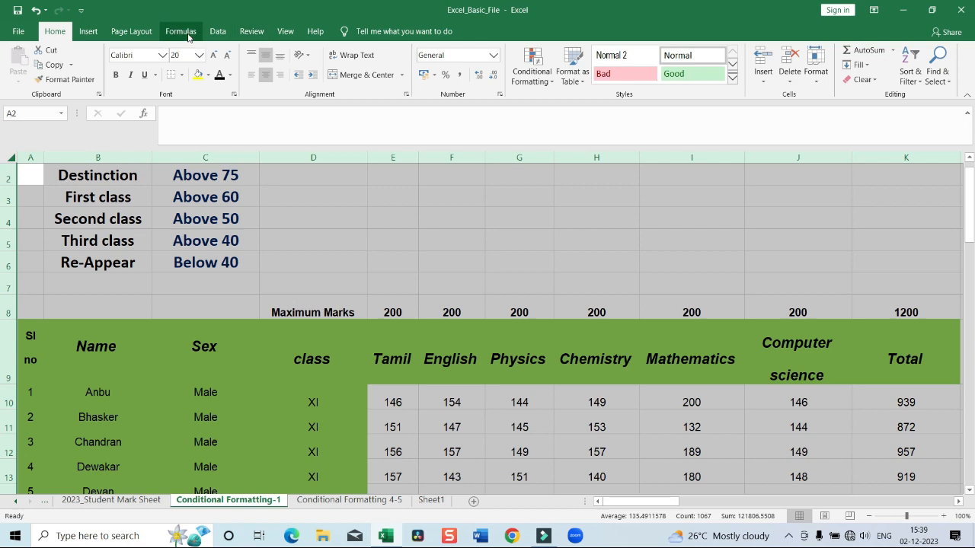
# Protect the sheet, allowing only selection of locked and unlocked cells, and enter and confirm the unprotect password
pyautogui.click(252, 31)
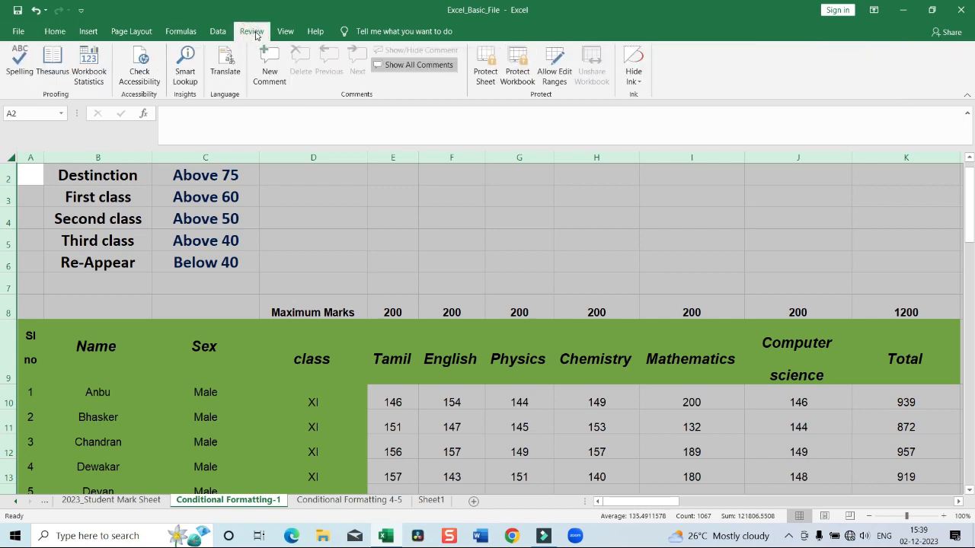
pyautogui.click(484, 66)
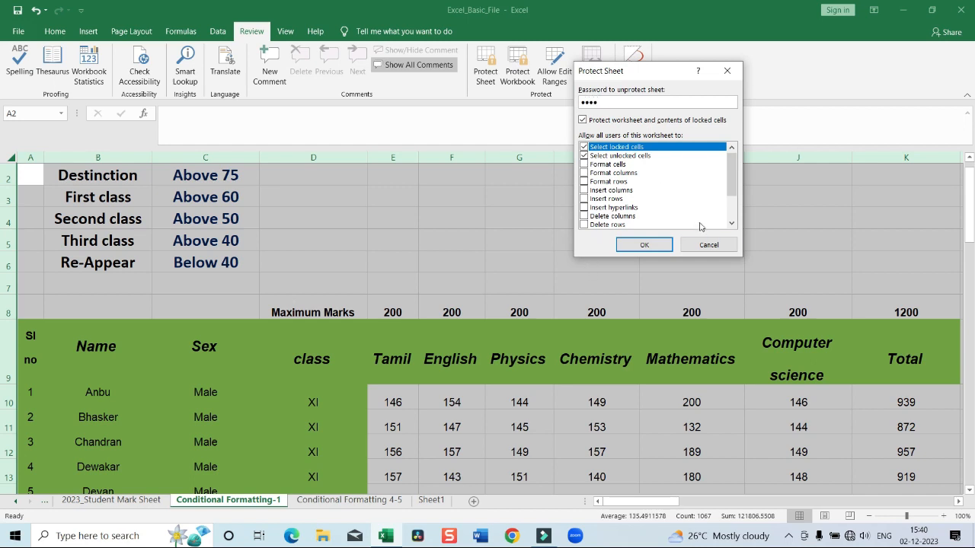
pyautogui.click(648, 245)
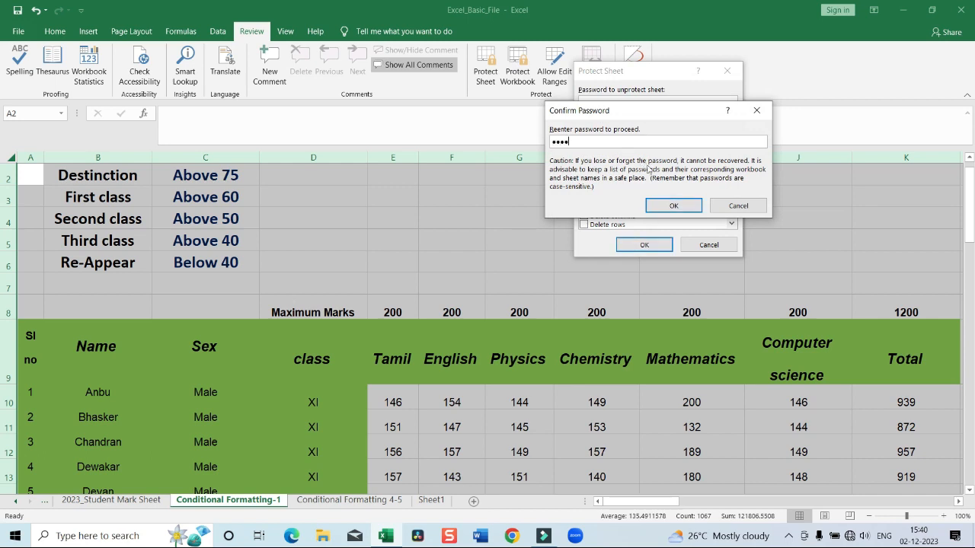
pyautogui.click(674, 207)
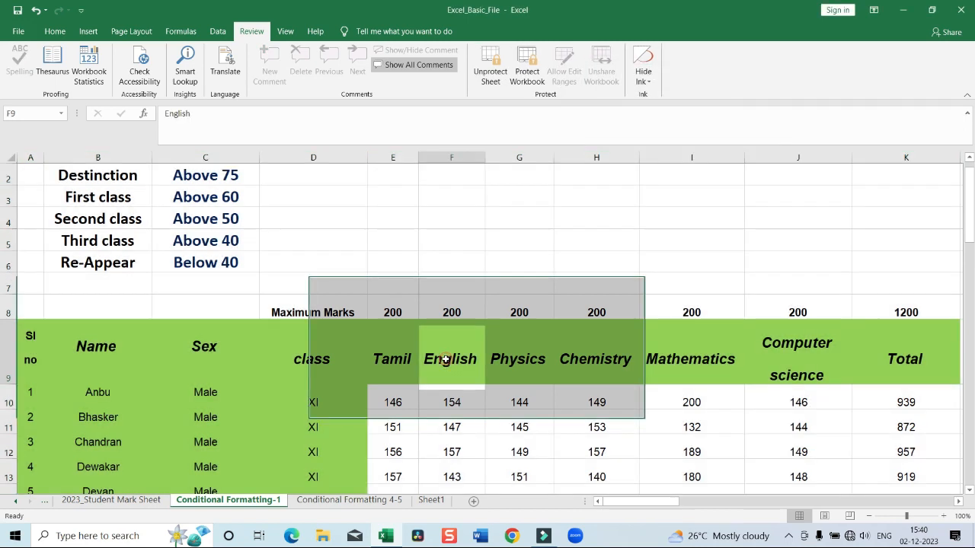
# Try to edit the English header in cell F9 on the protected sheet
pyautogui.click(445, 359)
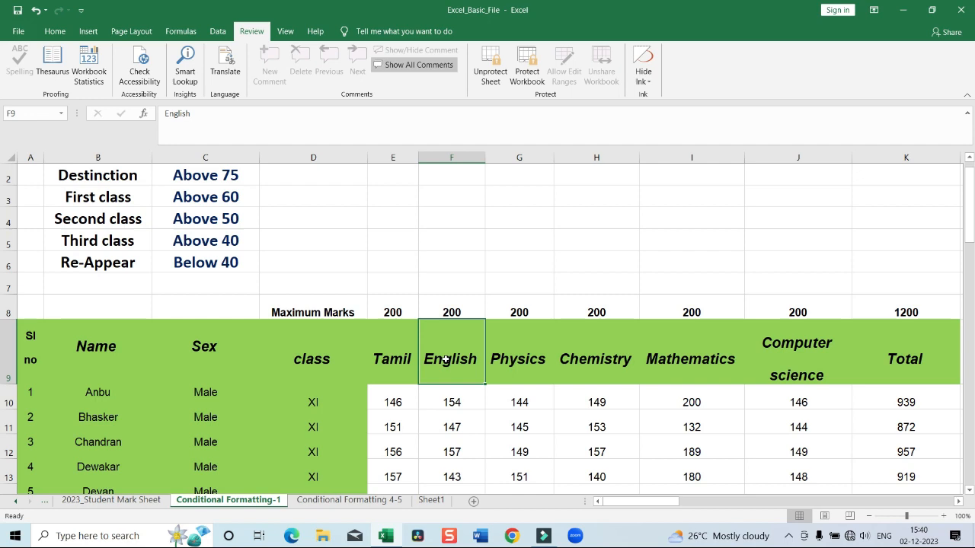
pyautogui.doubleClick(445, 359)
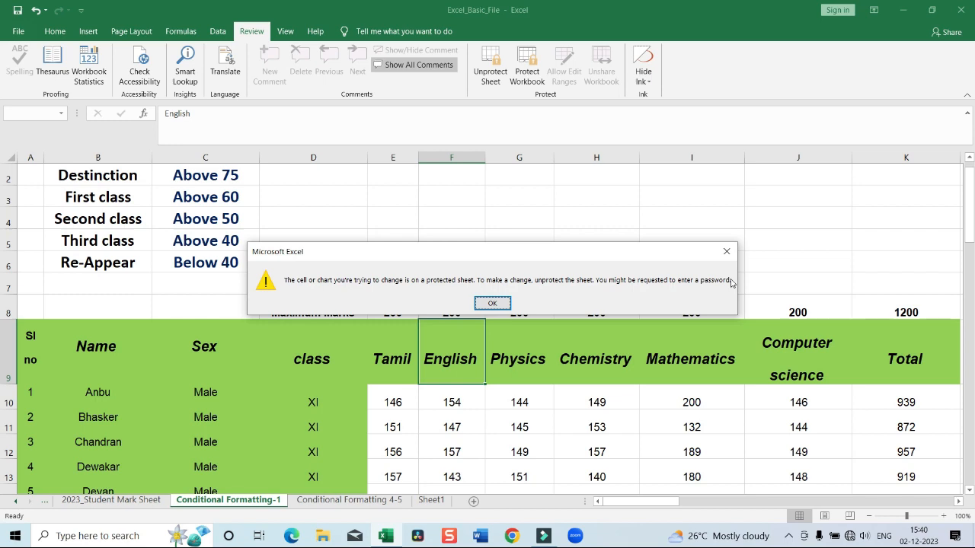
pyautogui.click(490, 303)
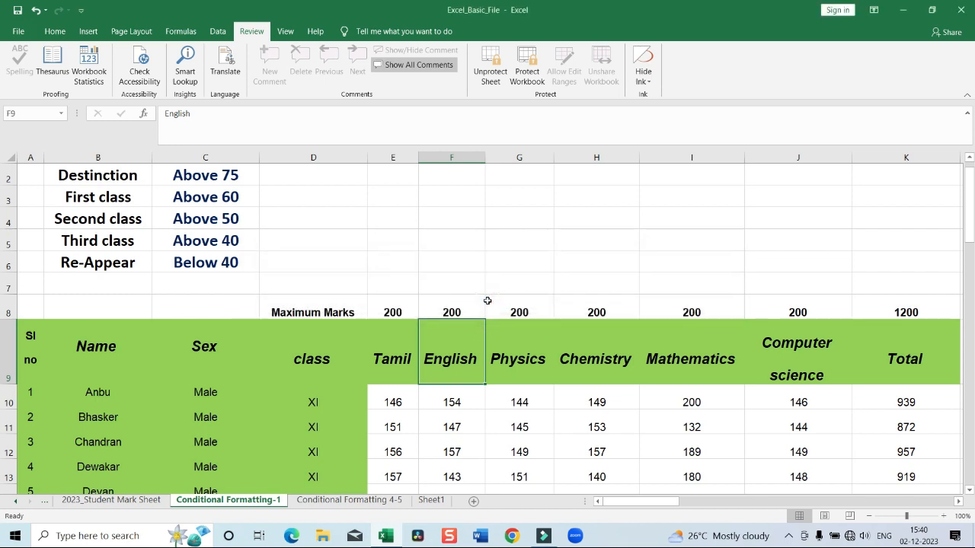
# Try to unprotect the sheet with the password field left blank
pyautogui.click(483, 78)
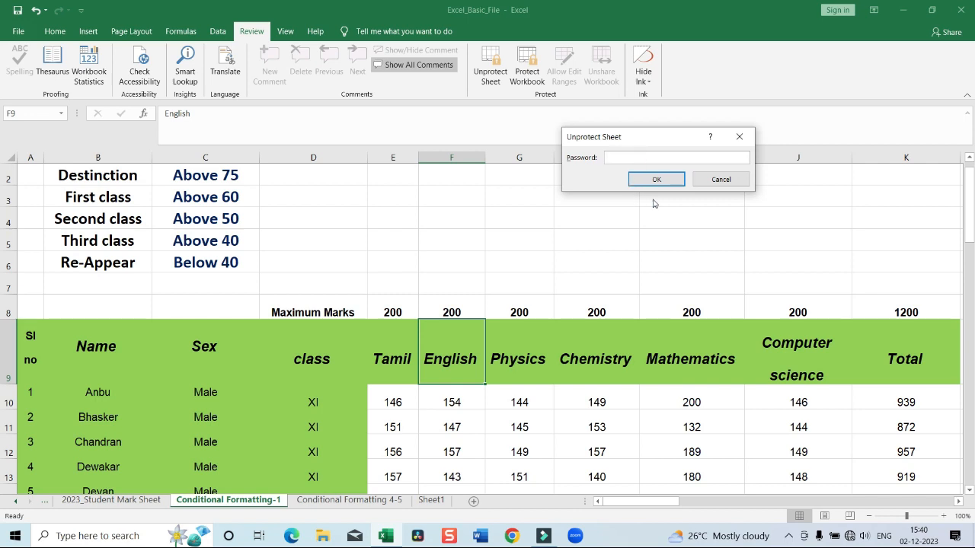
pyautogui.click(656, 180)
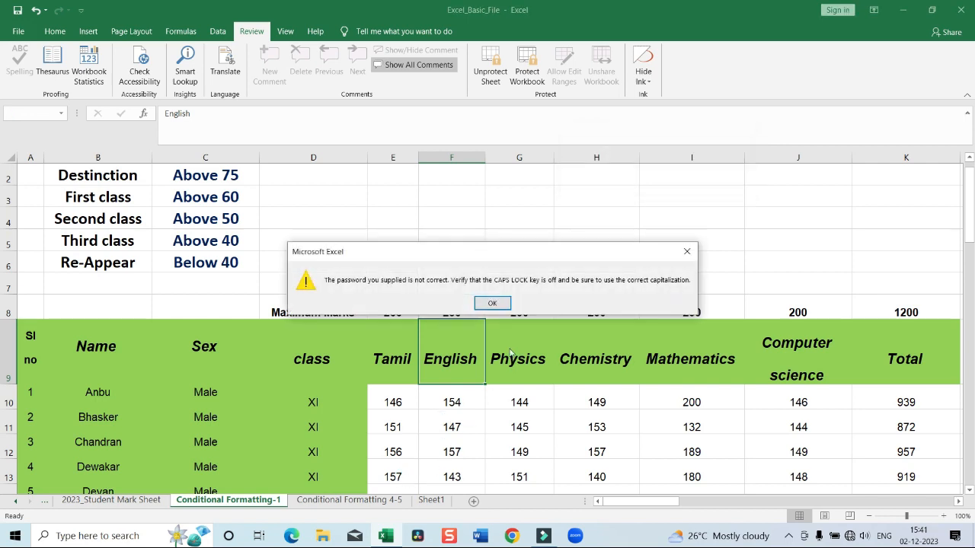
pyautogui.click(687, 251)
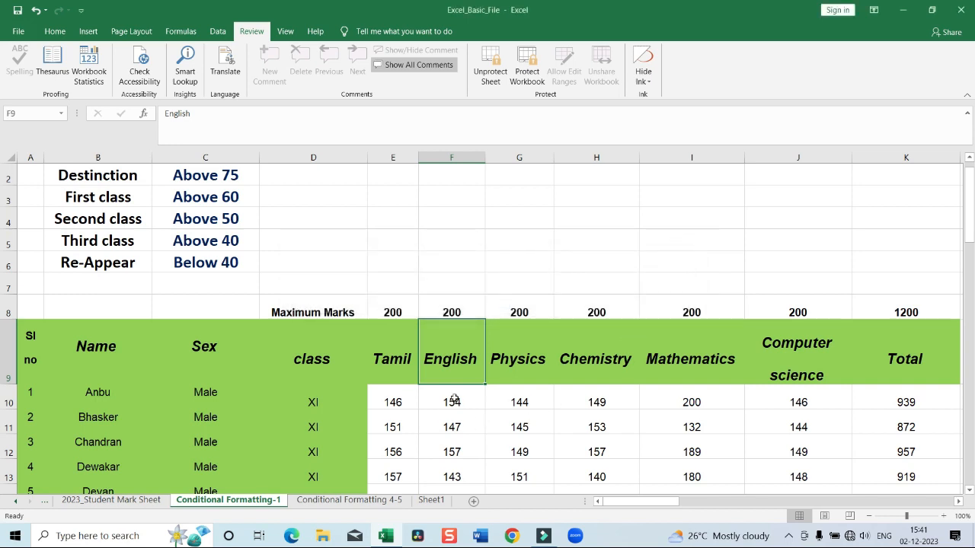
# Try to delete and then edit the first student's English mark in cell F10
pyautogui.click(454, 400)
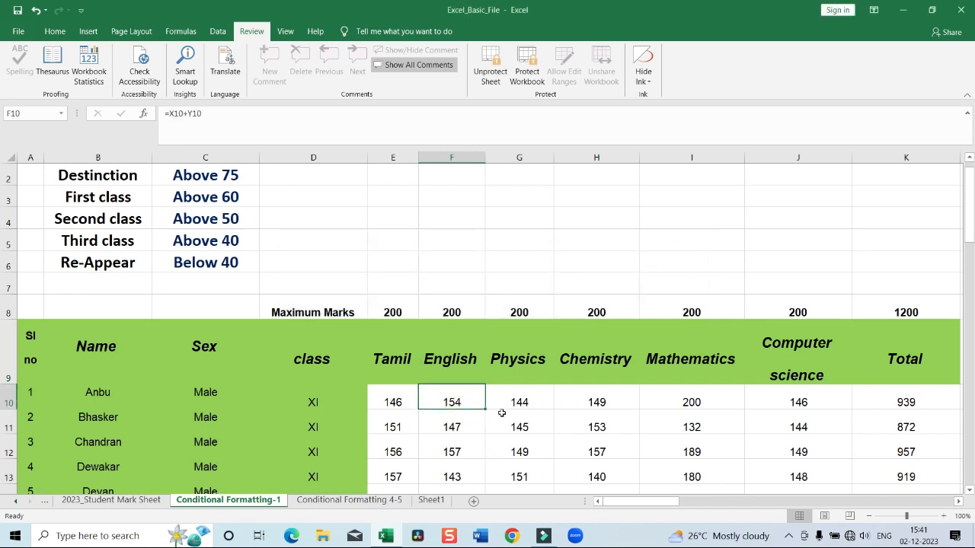
pyautogui.press('Delete')
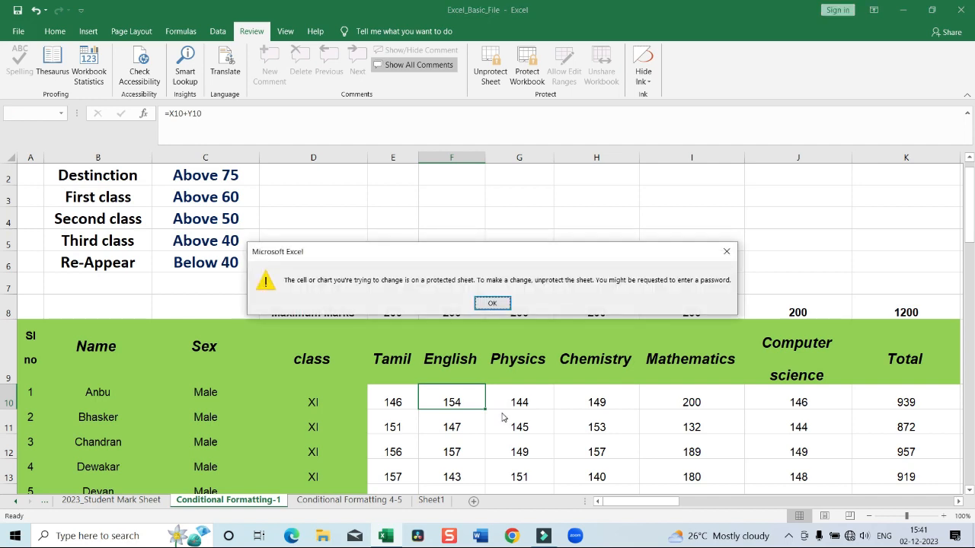
pyautogui.click(454, 402)
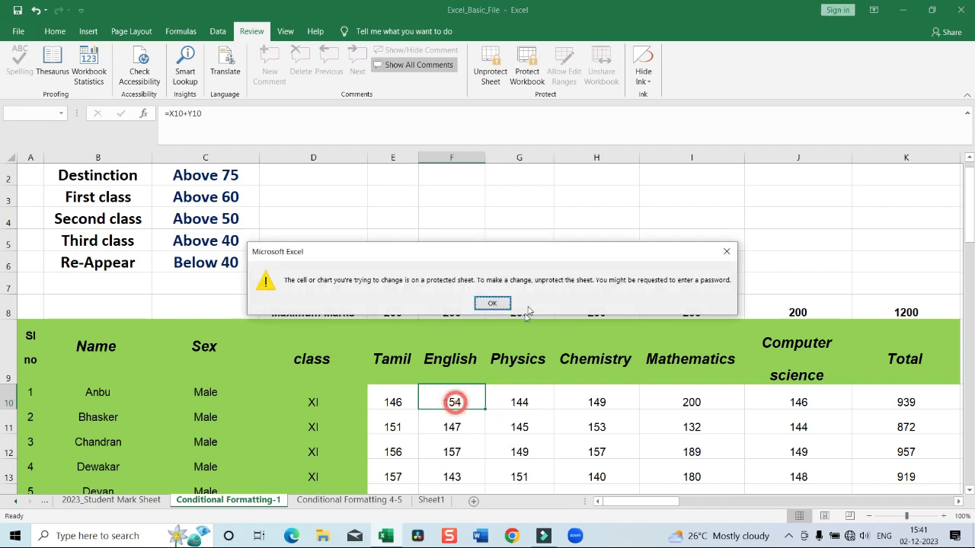
pyautogui.click(727, 252)
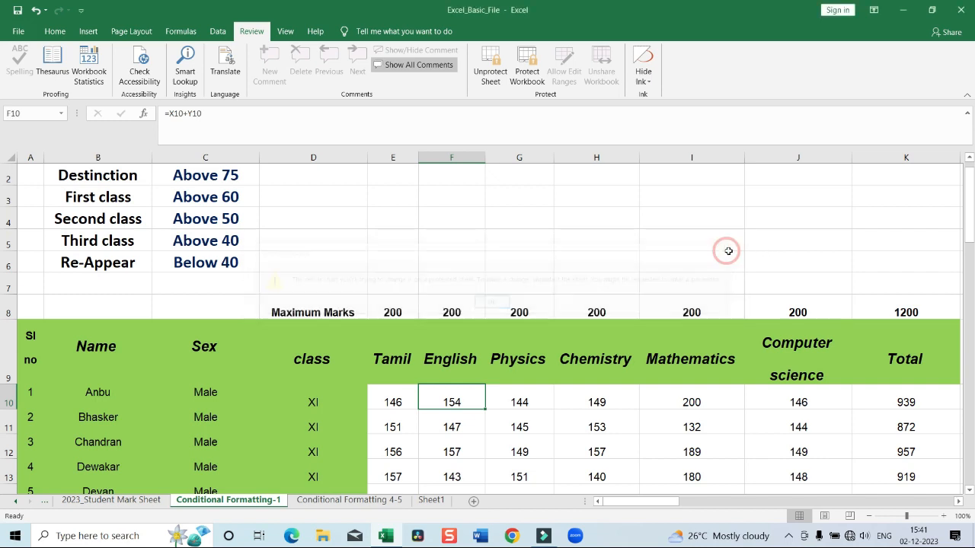
pyautogui.click(450, 404)
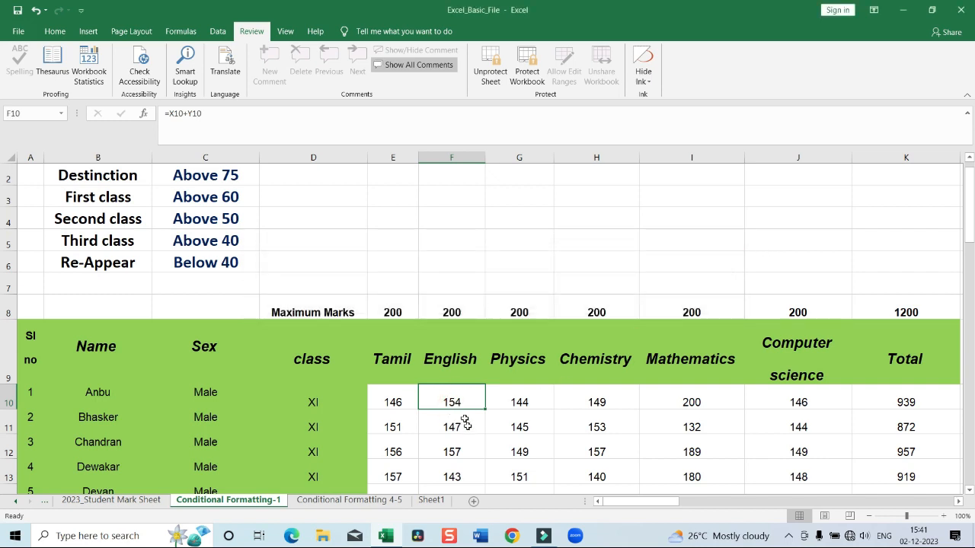
pyautogui.doubleClick(462, 395)
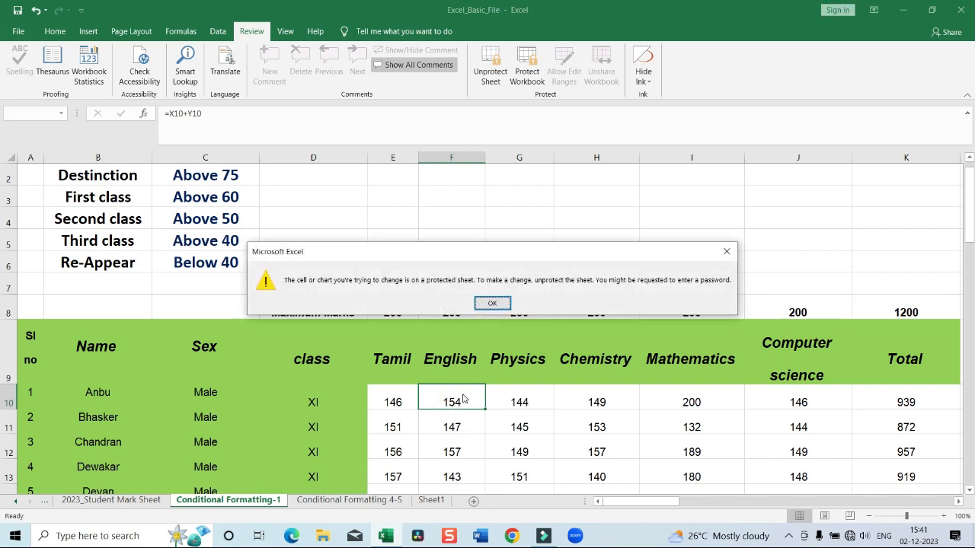
pyautogui.click(492, 304)
# Select the whole protected sheet and check whether the Format Cells command is available
pyautogui.scroll(-1, 364, 338)
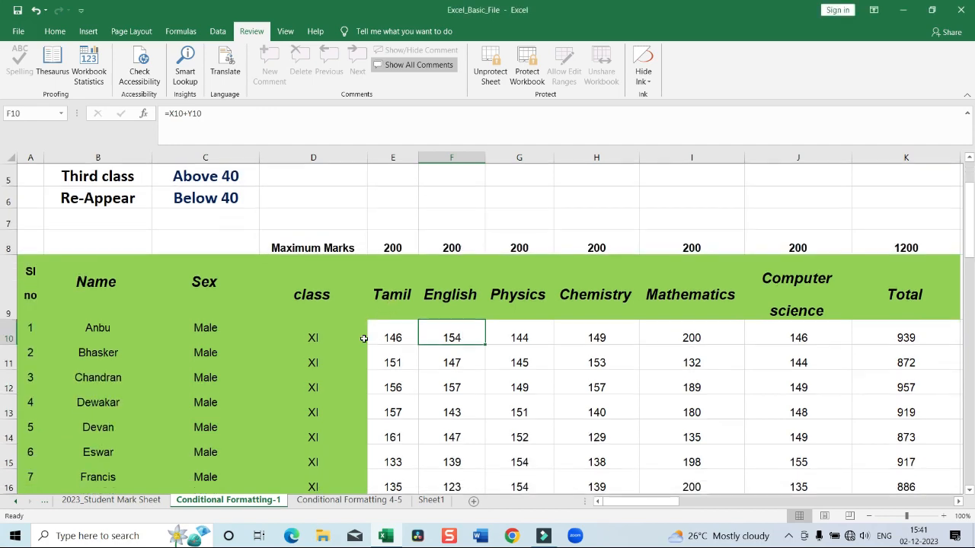
pyautogui.scroll(2, 98, 241)
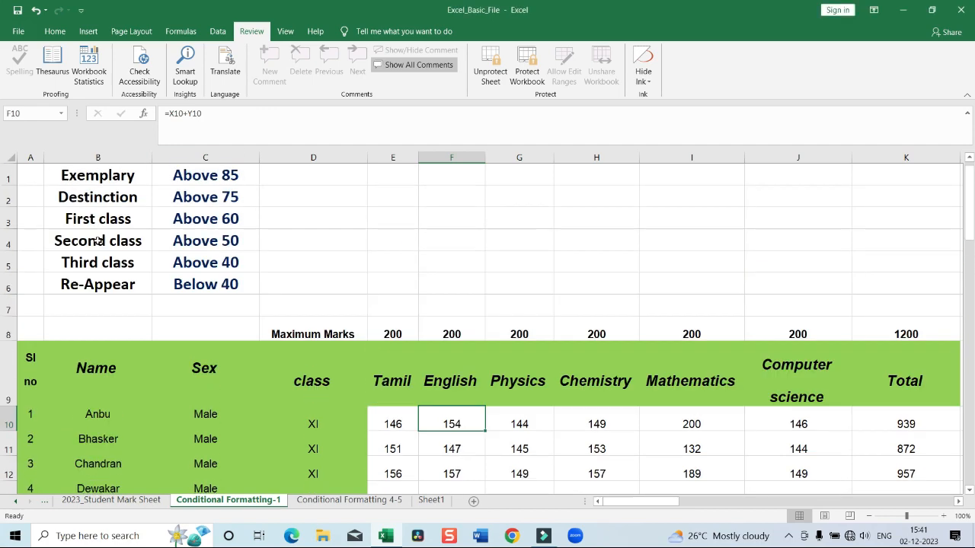
pyautogui.click(9, 154)
pyautogui.rightClick(260, 242)
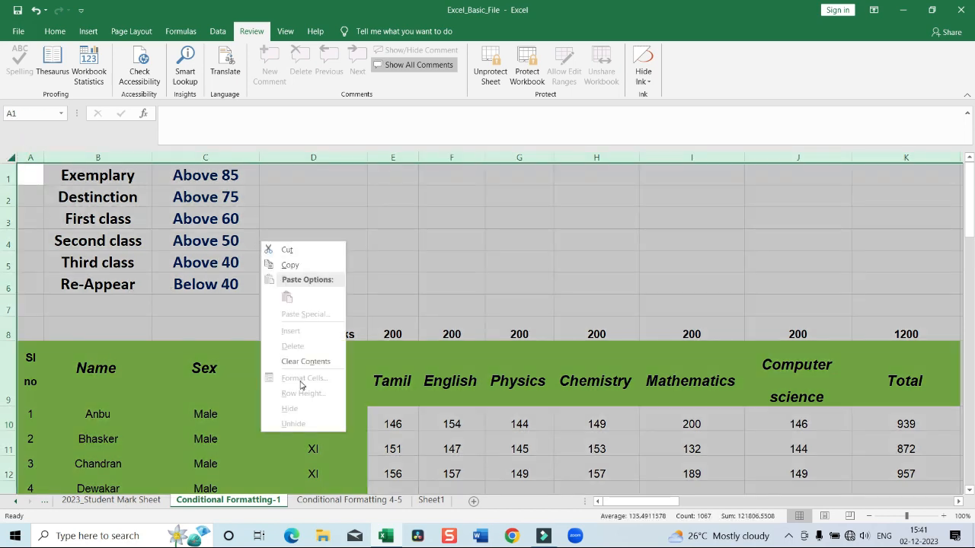
pyautogui.click(418, 232)
# Unprotect the sheet by entering the sheet password, and select the first student's Tamil mark in E10
pyautogui.click(490, 72)
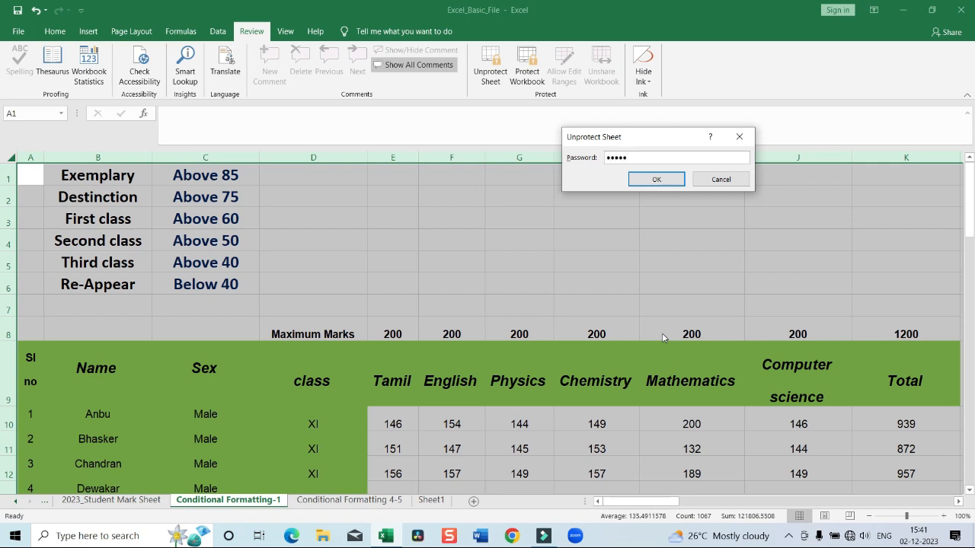
pyautogui.press('Return')
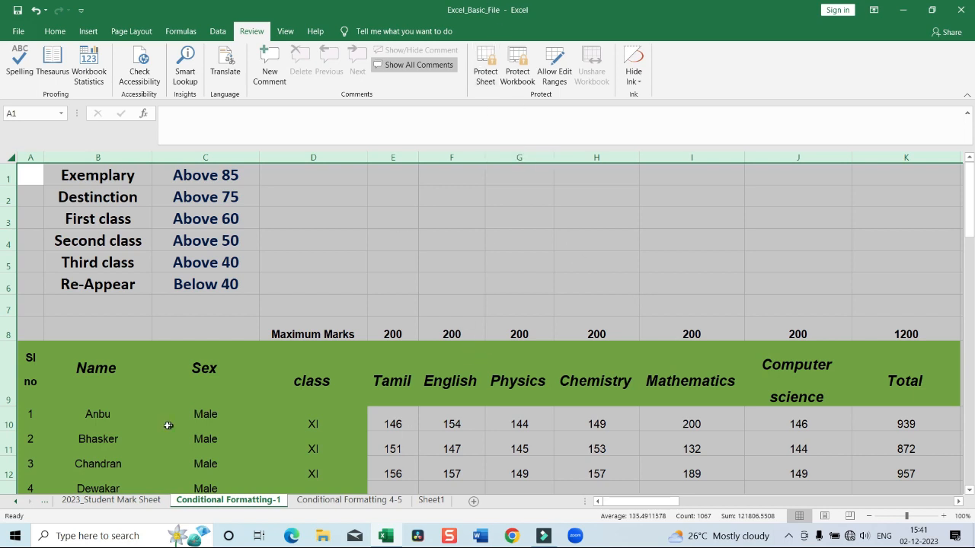
pyautogui.click(395, 421)
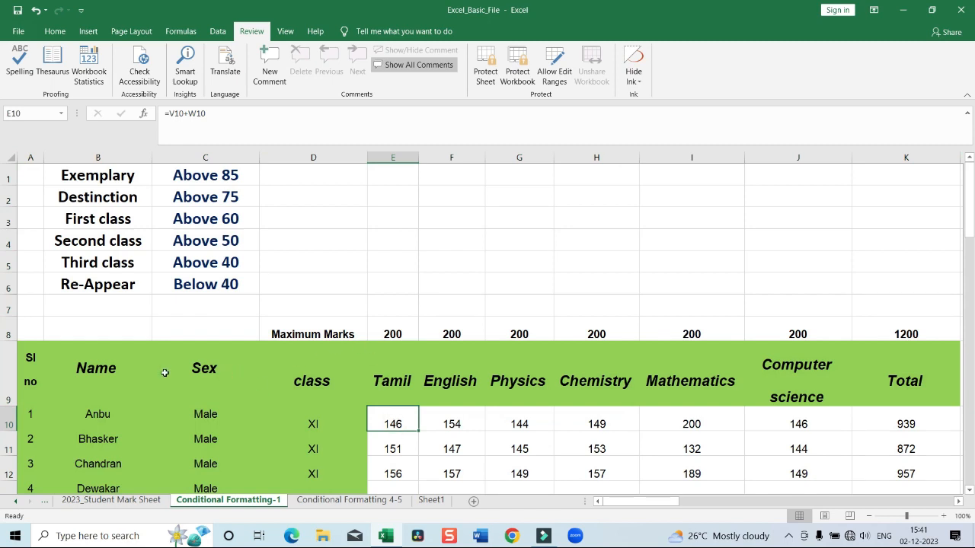
# Open the cell protection settings for the entire sheet and apply them
pyautogui.click(9, 157)
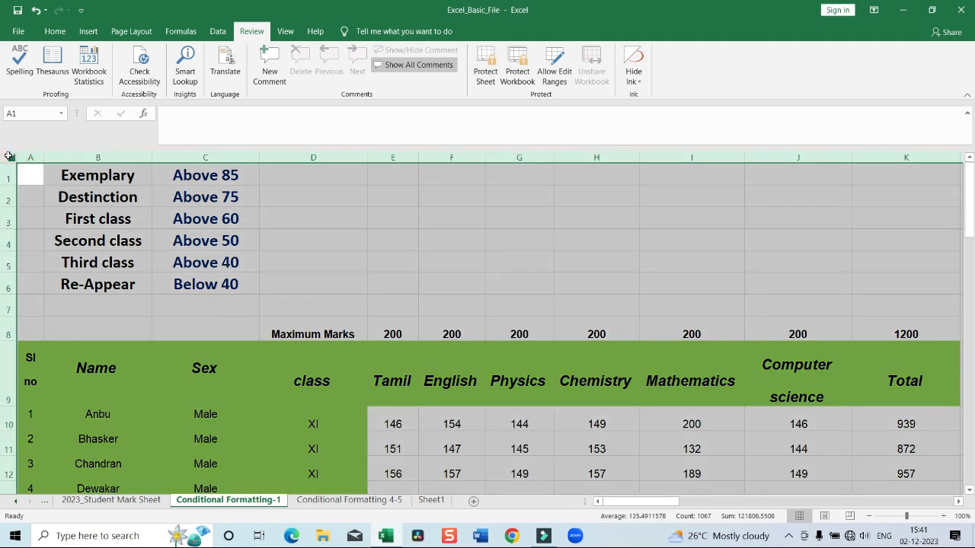
pyautogui.rightClick(43, 232)
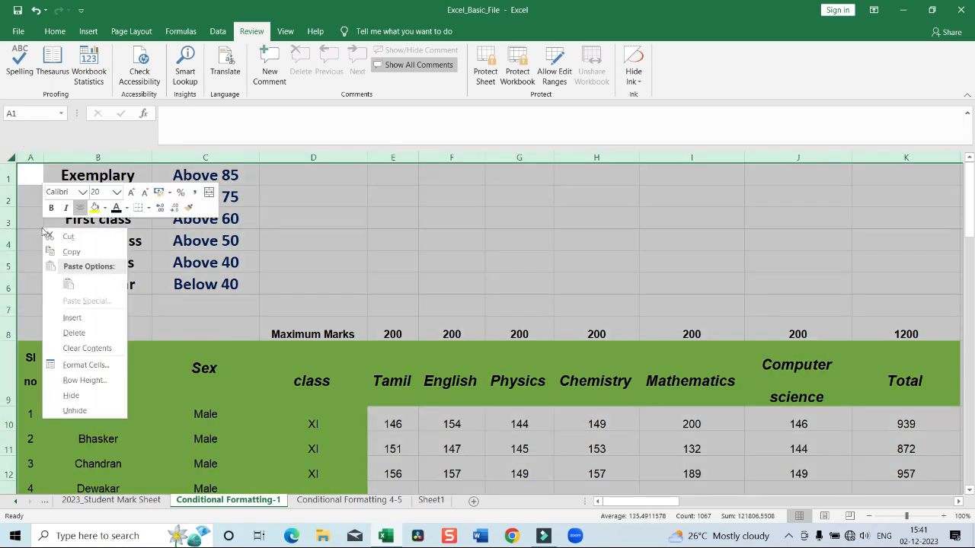
pyautogui.click(85, 365)
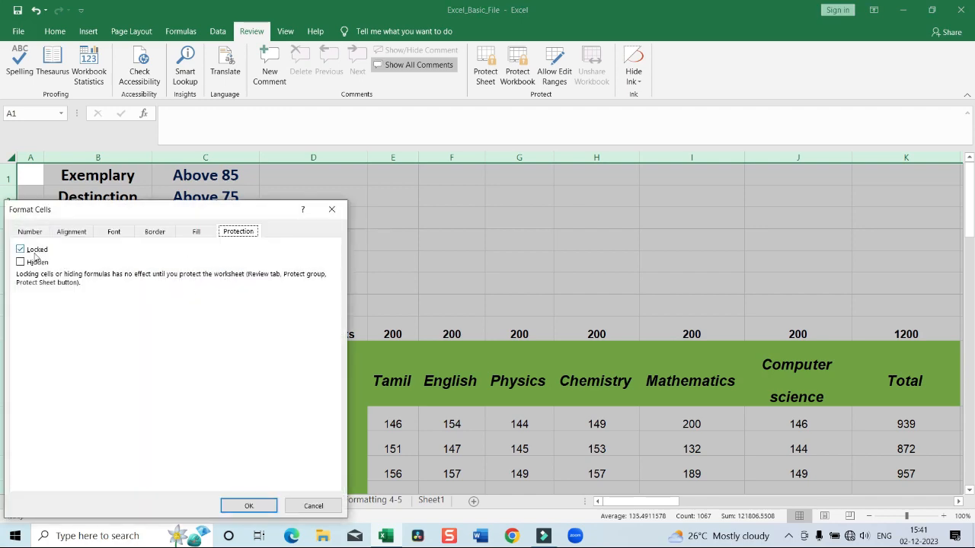
pyautogui.click(245, 506)
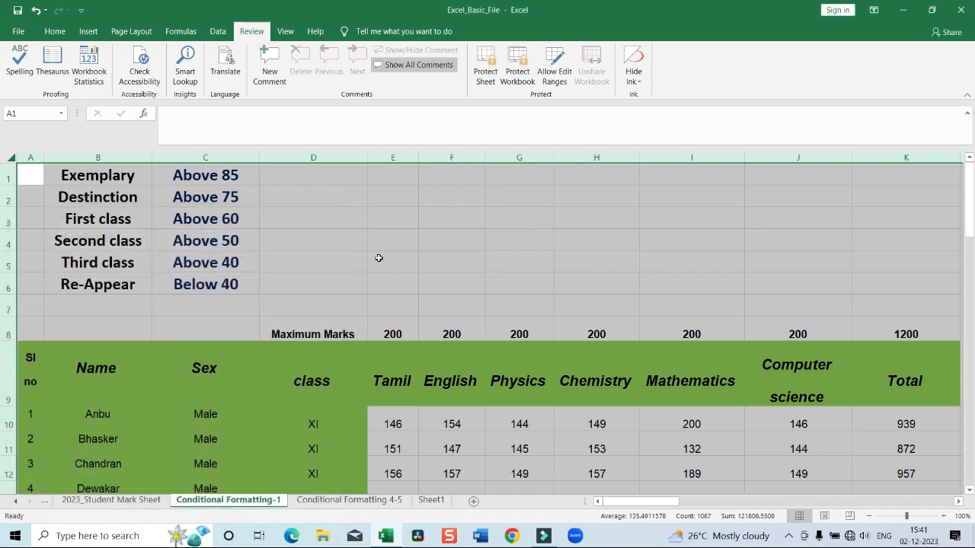
pyautogui.scroll(-3, 377, 251)
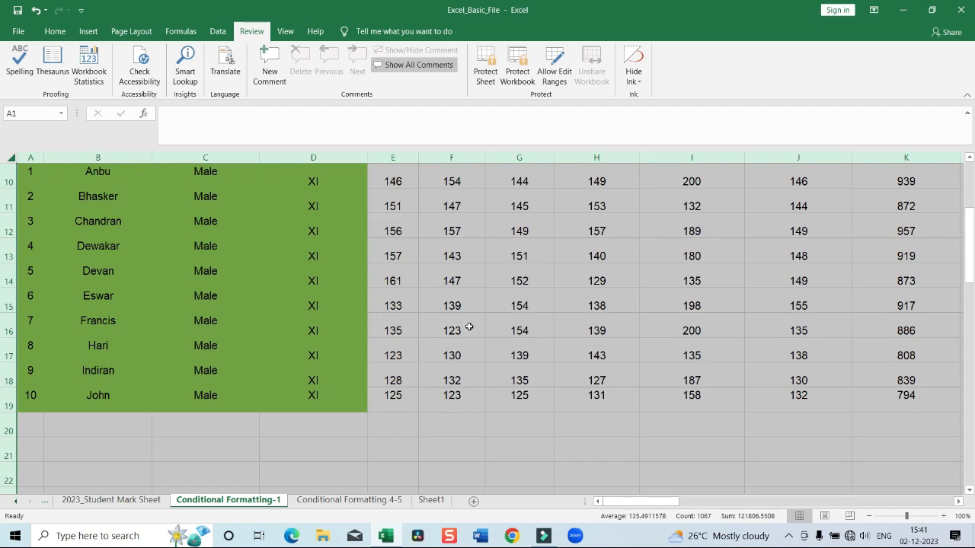
# Unlock the marks and totals in E10:K19 by turning off their Locked protection option
pyautogui.scroll(2, 457, 253)
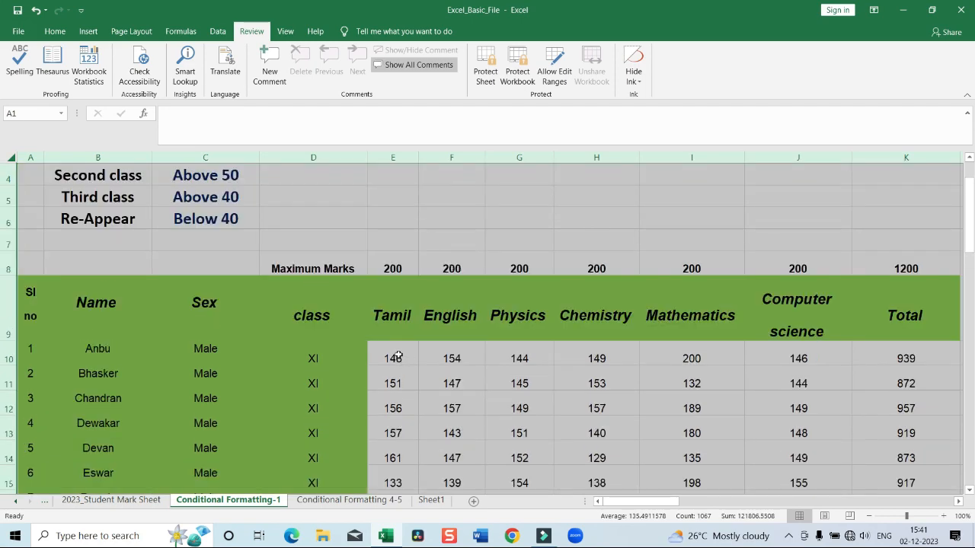
pyautogui.moveTo(397, 356); pyautogui.dragTo(784, 381)
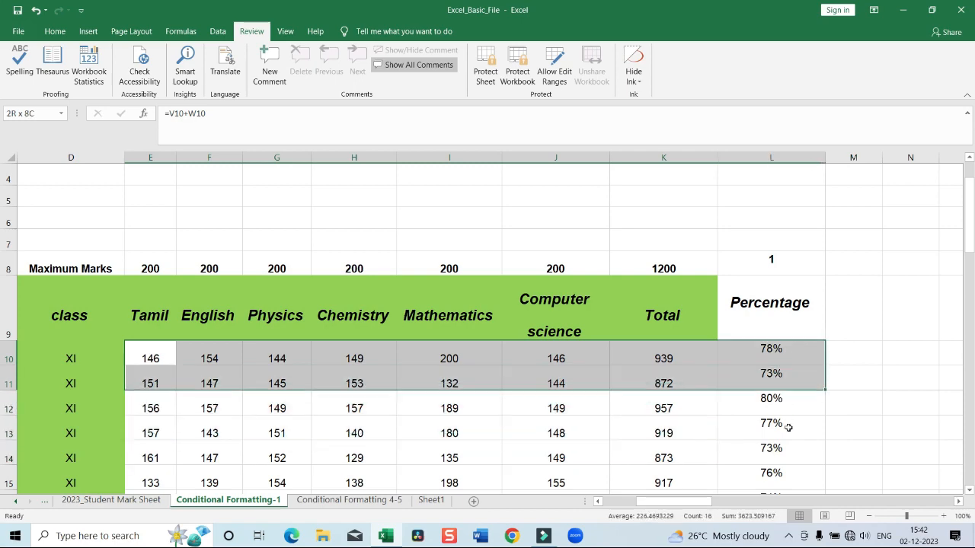
pyautogui.moveTo(788, 427); pyautogui.dragTo(701, 403)
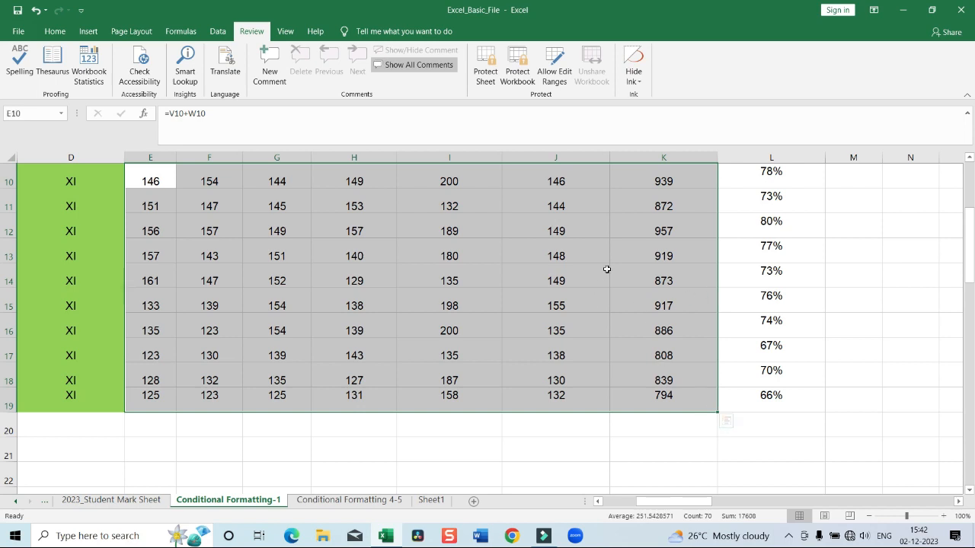
pyautogui.rightClick(582, 250)
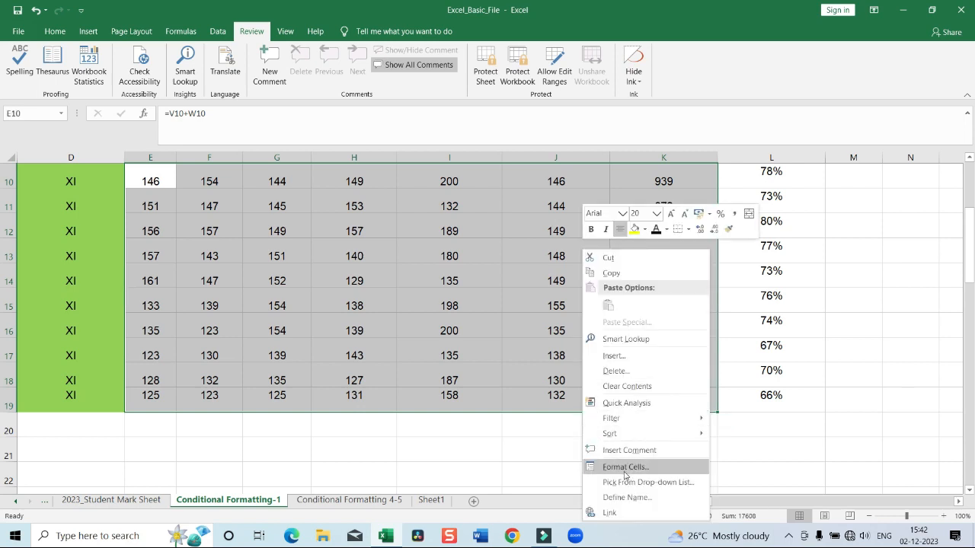
pyautogui.click(625, 467)
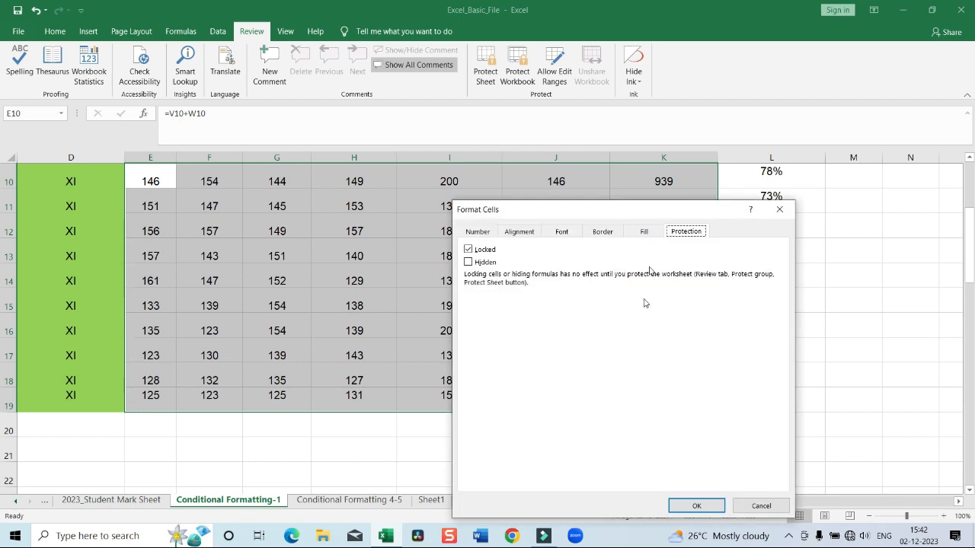
pyautogui.click(467, 249)
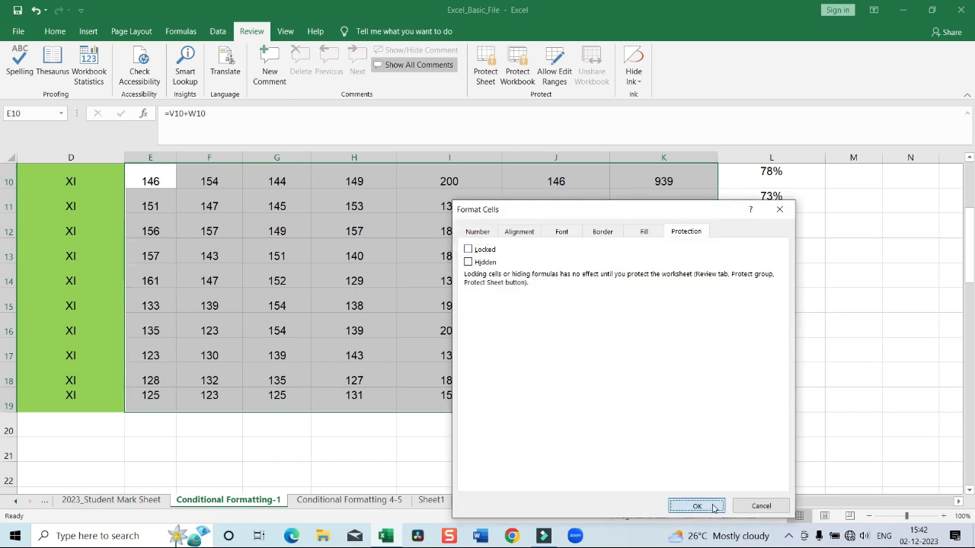
pyautogui.click(696, 506)
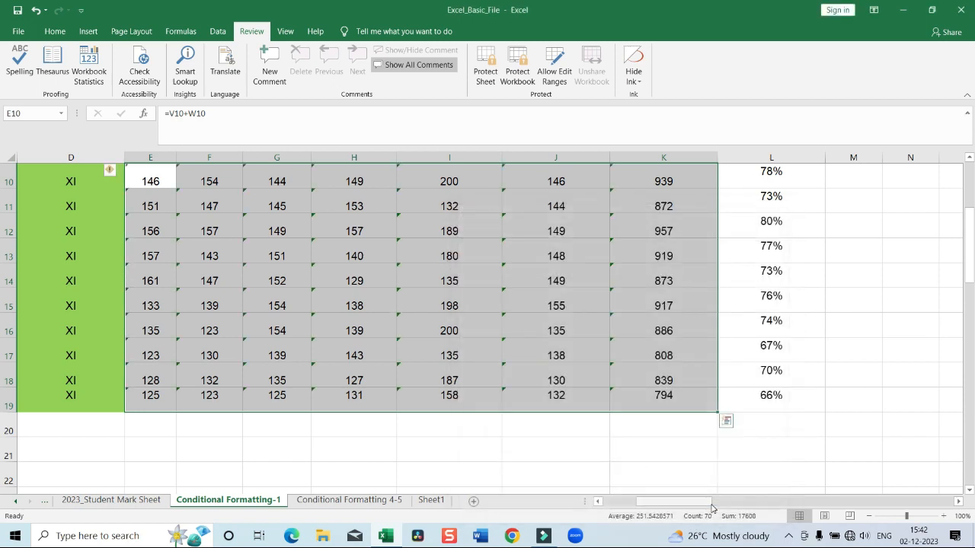
# Protect the sheet with a password, allowing only selection of locked and unlocked cells, and re-enter the password to confirm
pyautogui.click(481, 72)
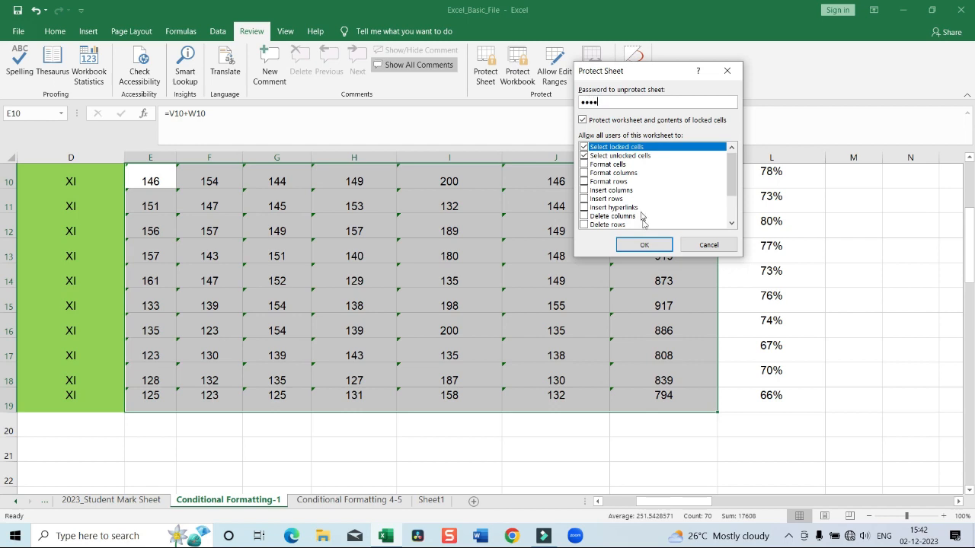
pyautogui.click(644, 245)
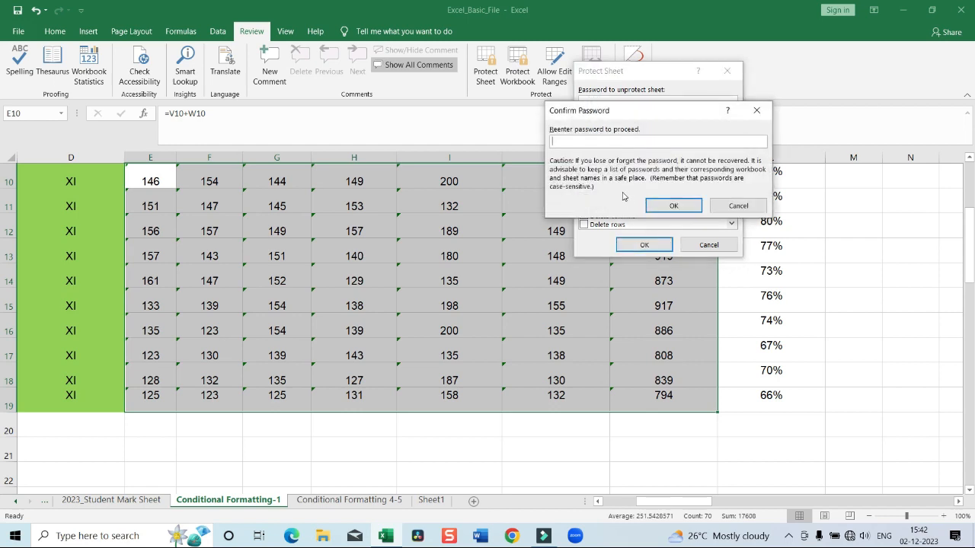
pyautogui.write('••••')
pyautogui.click(648, 207)
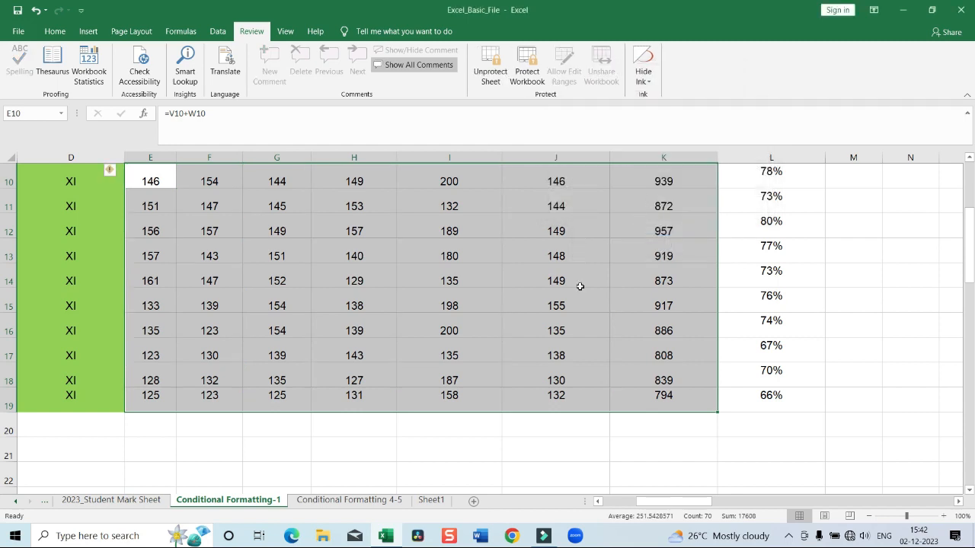
# Try to edit the first student's percentage in L10 and the Total header in K9
pyautogui.click(555, 322)
pyautogui.scroll(3, 356, 369)
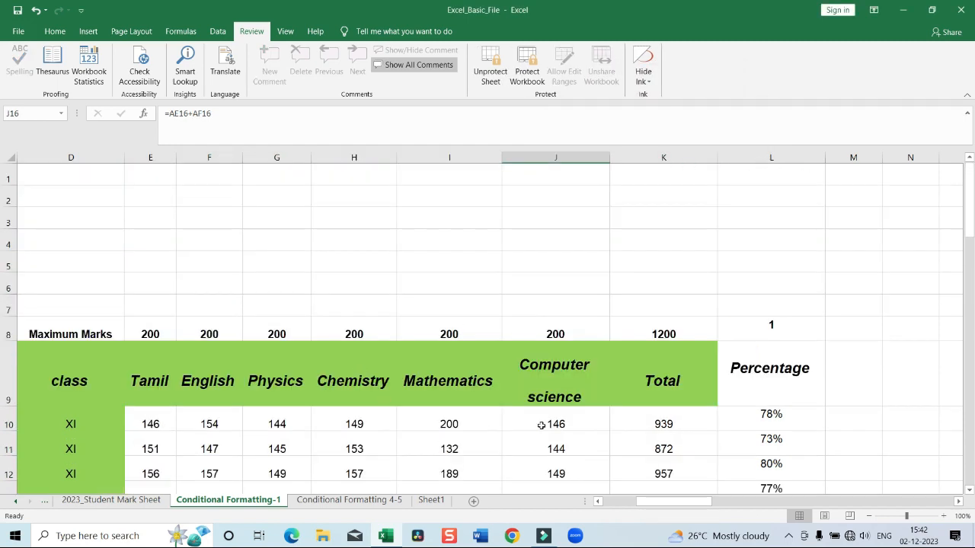
pyautogui.click(774, 411)
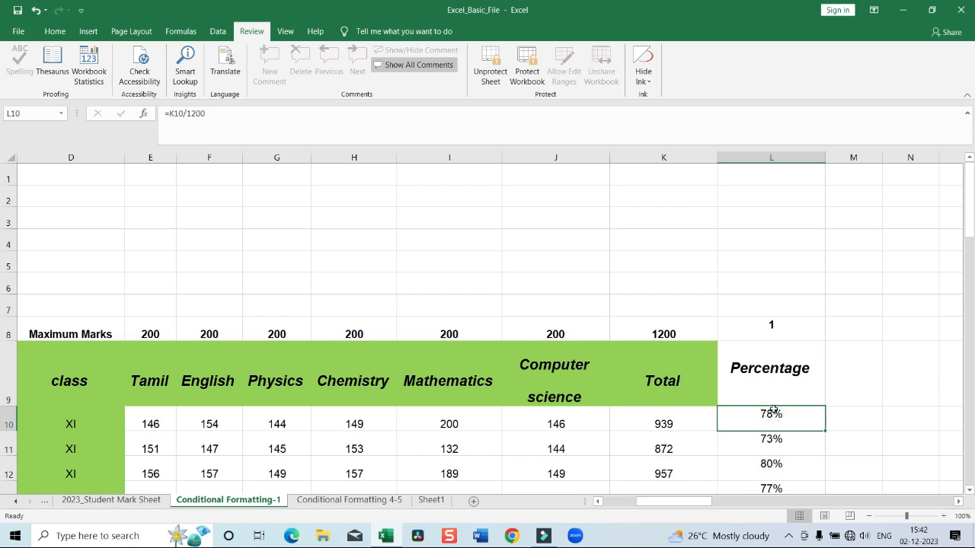
pyautogui.doubleClick(773, 412)
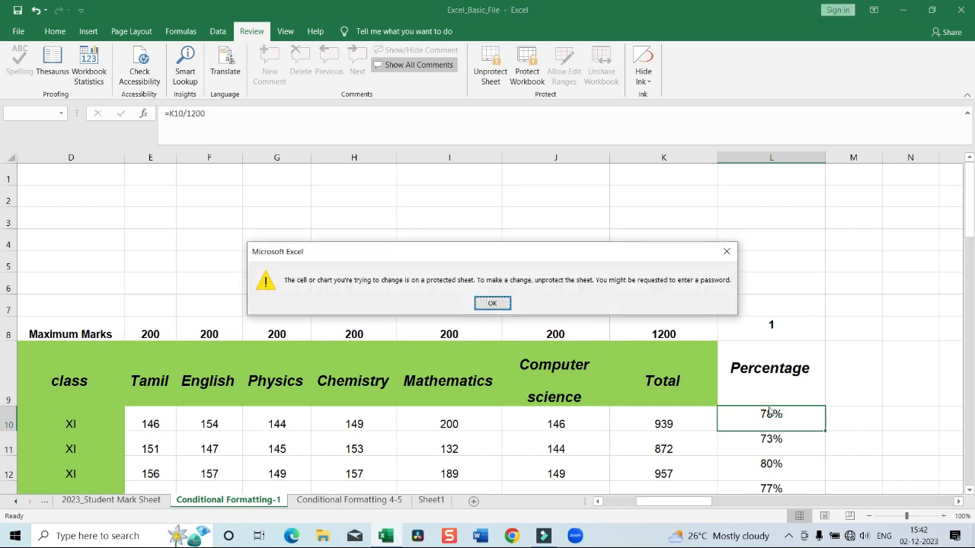
pyautogui.click(727, 257)
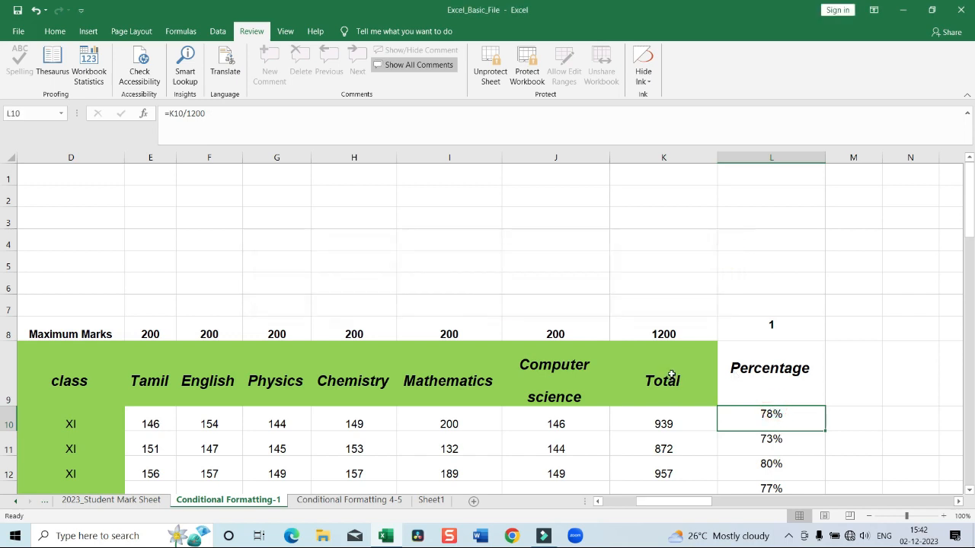
pyautogui.click(670, 375)
pyautogui.doubleClick(670, 375)
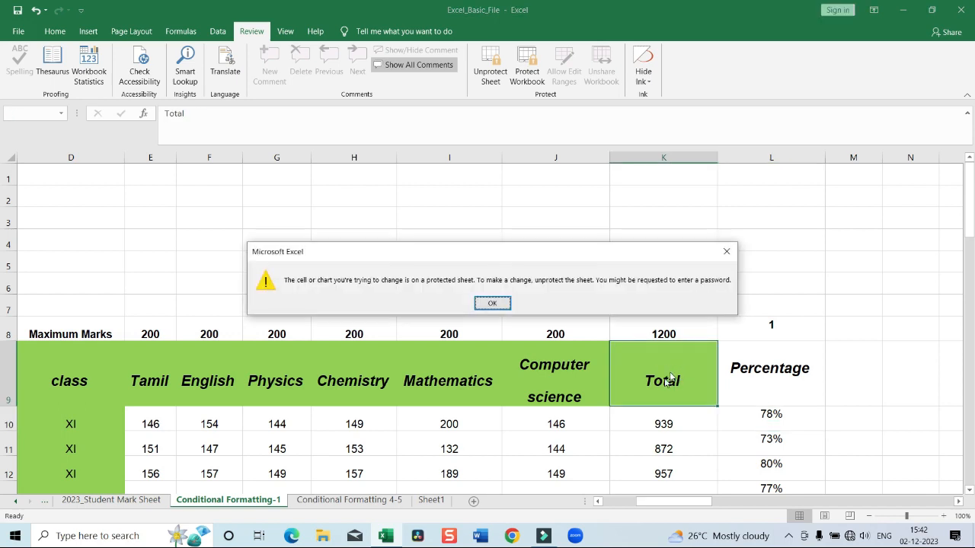
pyautogui.doubleClick(727, 251)
# Replace the formula in the first student's Tamil mark in E10 with 45
pyautogui.scroll(-2, 339, 417)
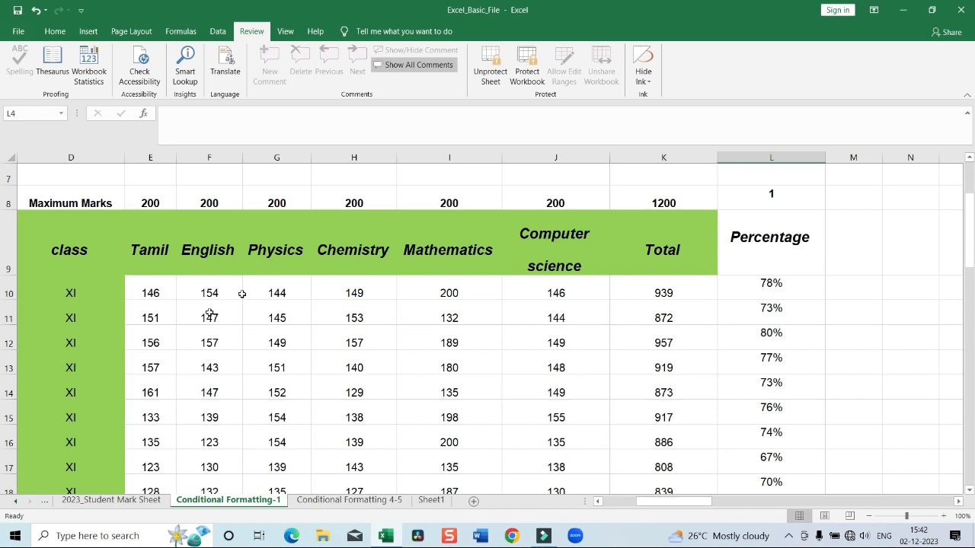
pyautogui.click(152, 292)
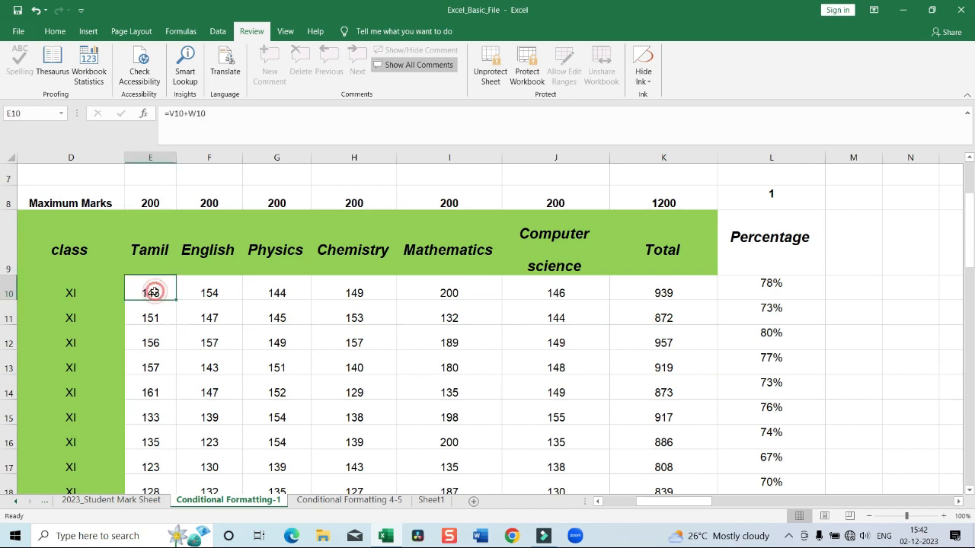
pyautogui.tripleClick(222, 109)
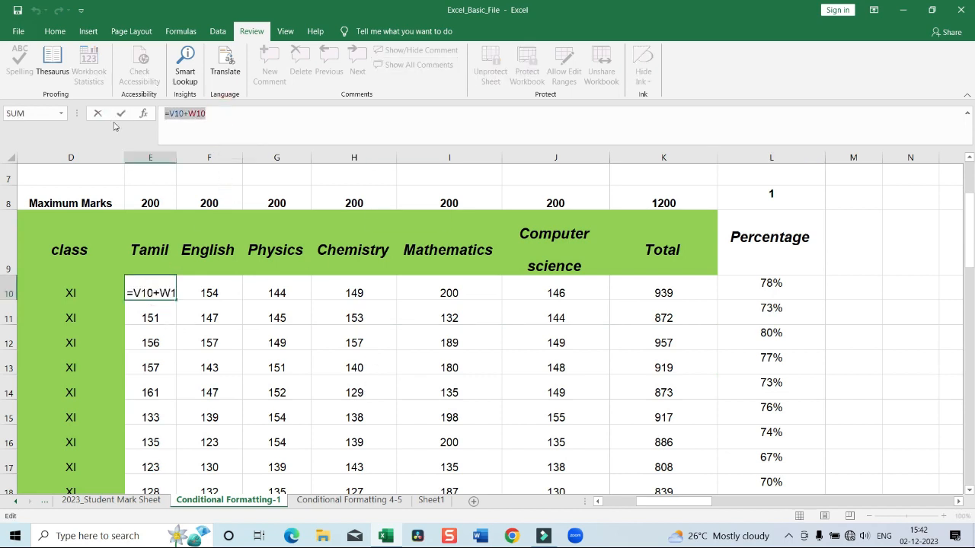
pyautogui.write('45')
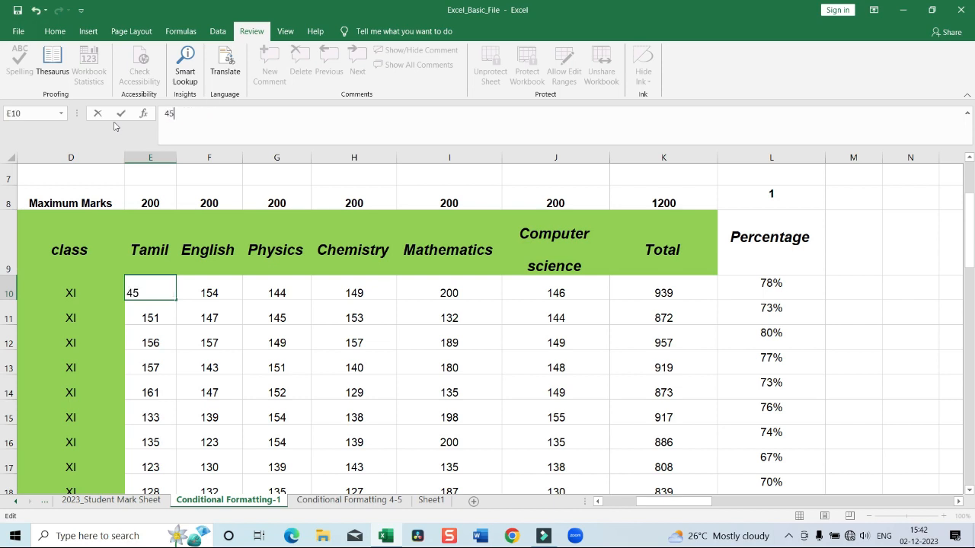
pyautogui.press('Return')
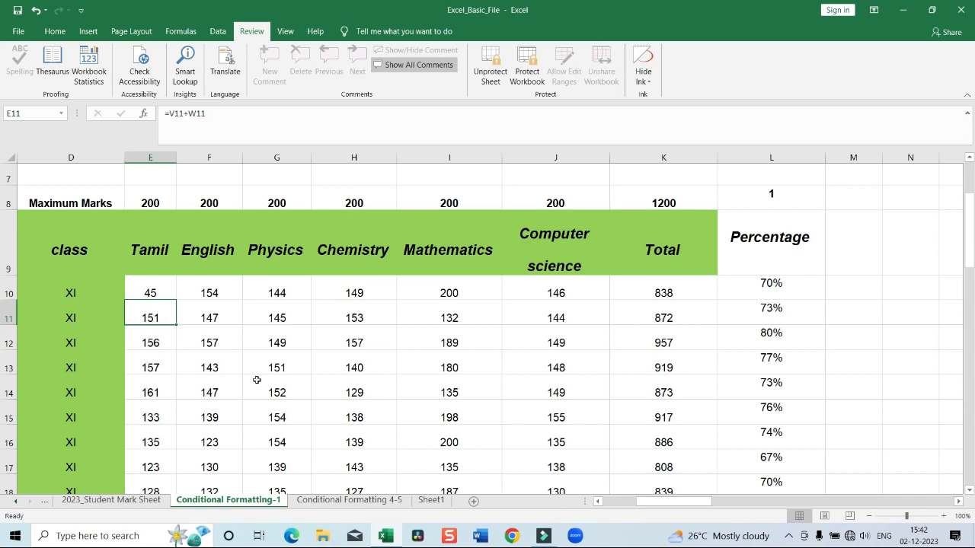
# Copy the Tamil mark in E10 and paste it over the marks in G11:J17
pyautogui.click(362, 317)
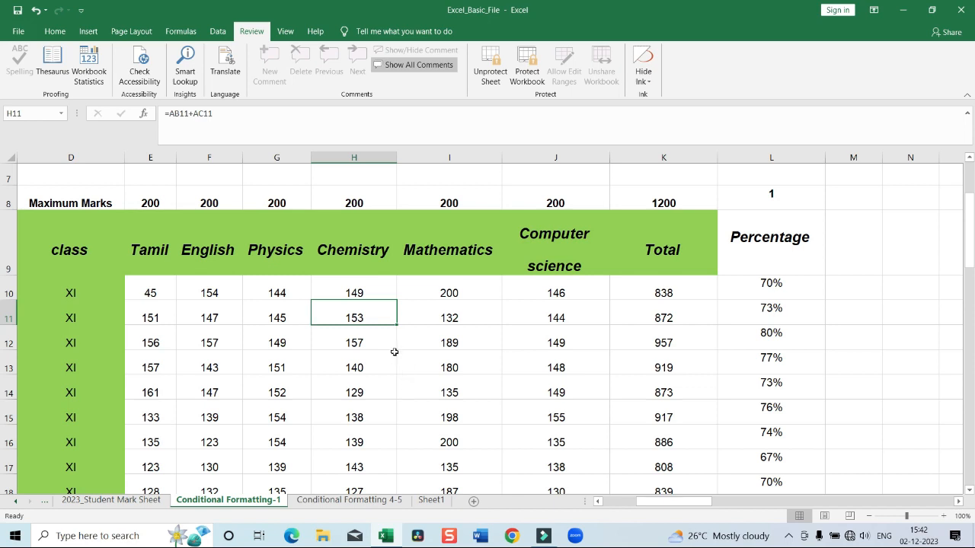
pyautogui.rightClick(142, 295)
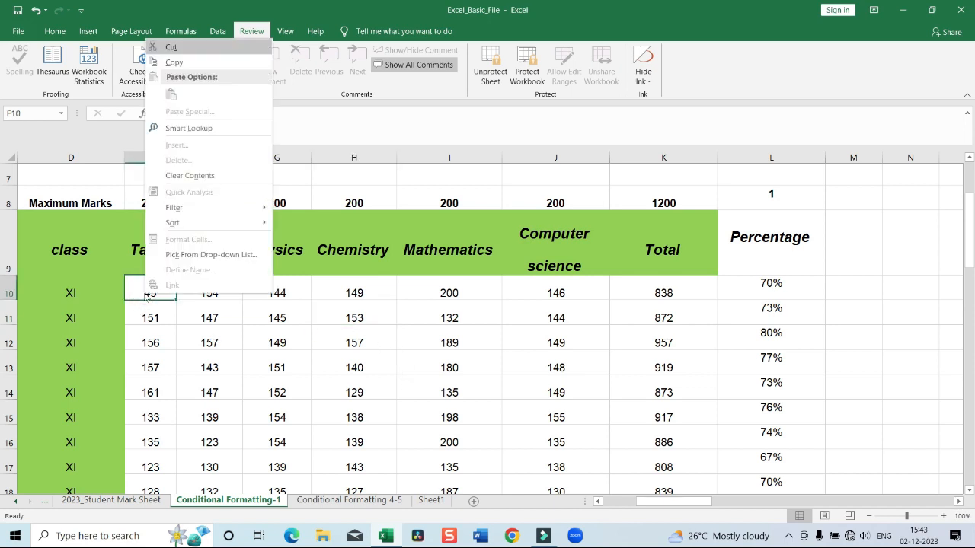
pyautogui.click(170, 67)
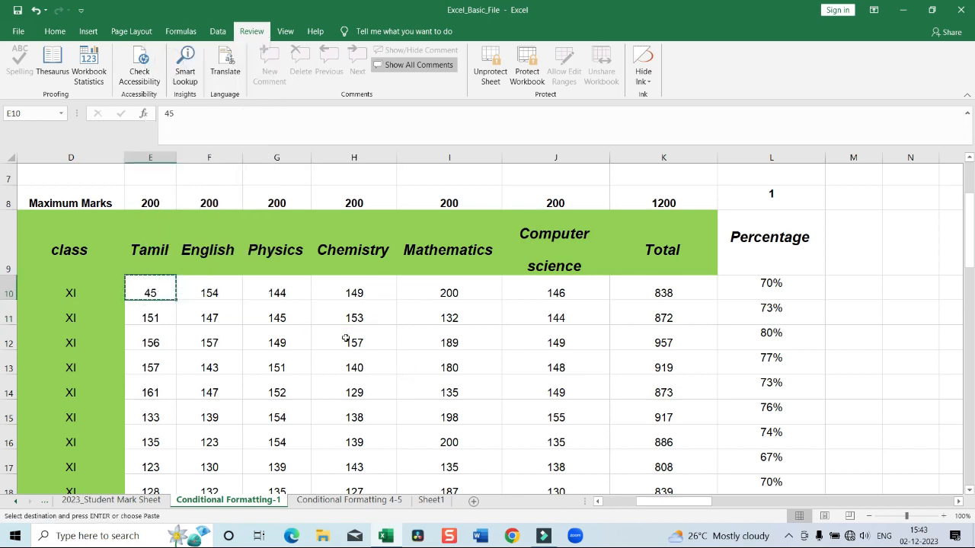
pyautogui.moveTo(276, 316); pyautogui.dragTo(576, 472)
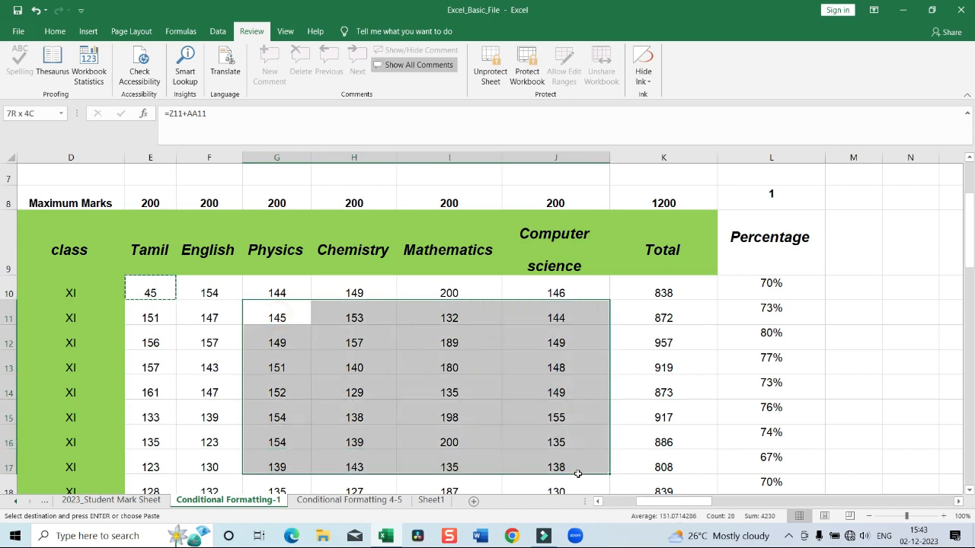
pyautogui.rightClick(477, 373)
pyautogui.click(503, 171)
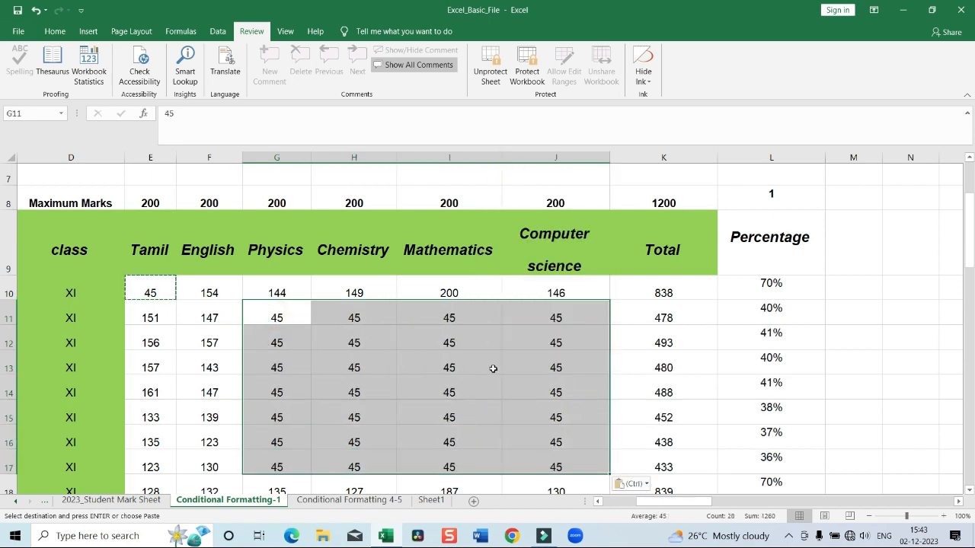
pyautogui.click(513, 401)
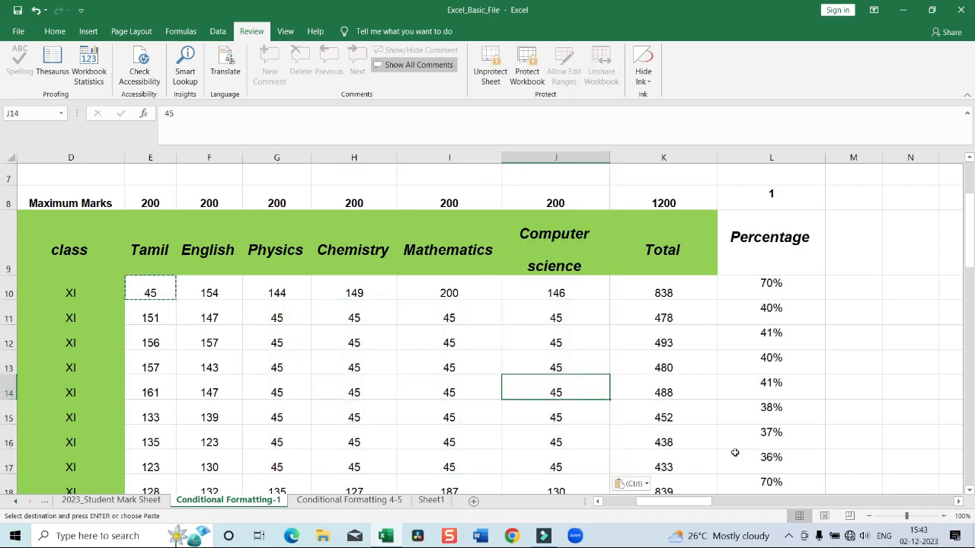
# Check the students' percentages in column L and try to change the one in L12
pyautogui.click(770, 279)
pyautogui.moveTo(771, 278); pyautogui.dragTo(769, 317)
pyautogui.click(750, 370)
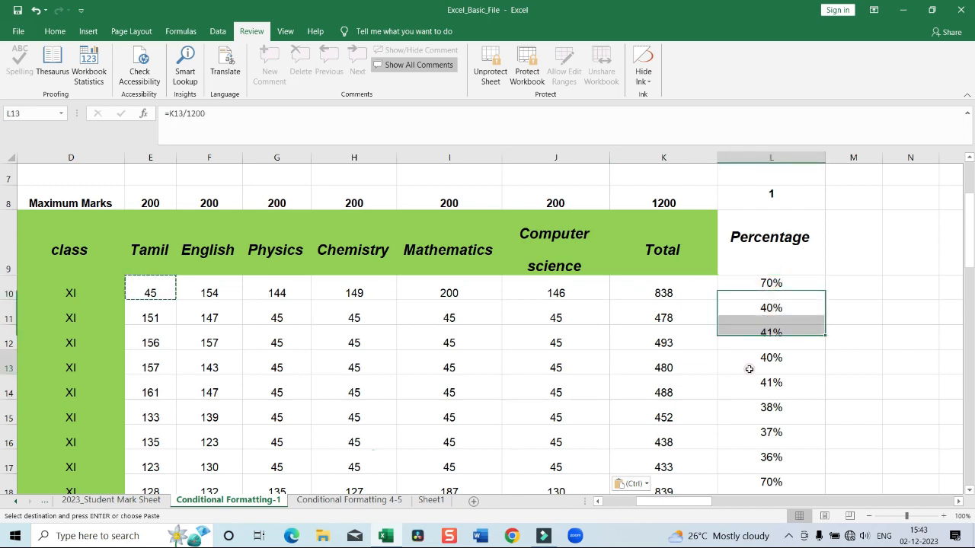
pyautogui.moveTo(772, 282); pyautogui.dragTo(775, 437)
pyautogui.click(771, 282)
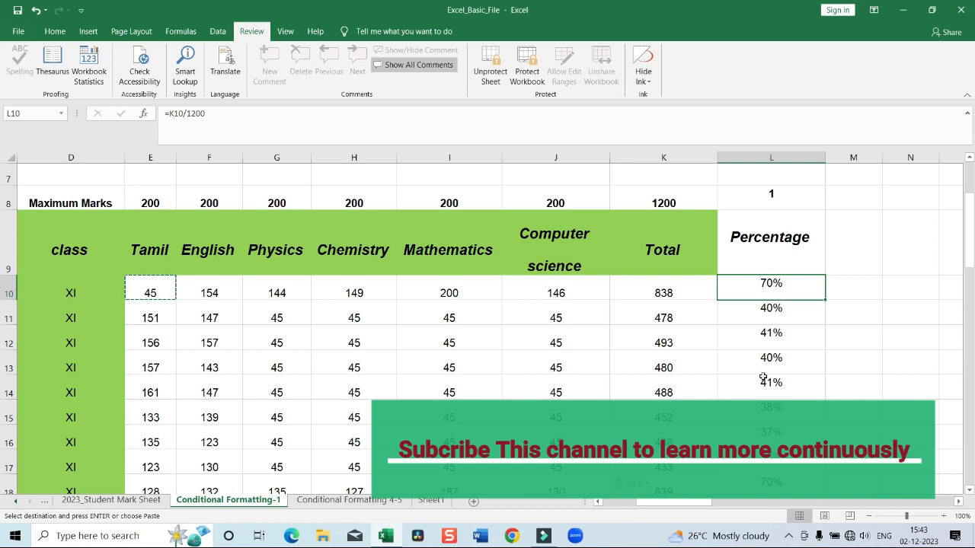
pyautogui.click(768, 335)
pyautogui.press('Return')
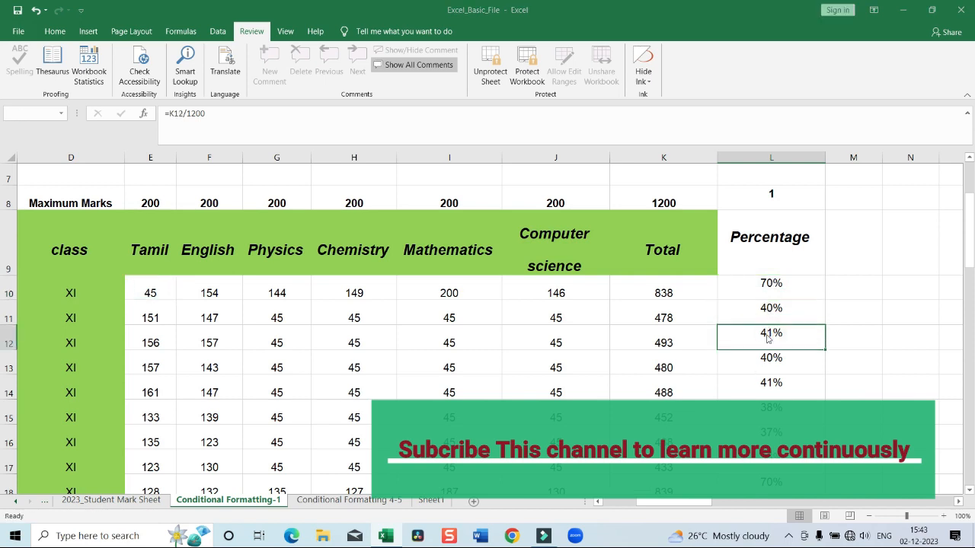
pyautogui.click(491, 304)
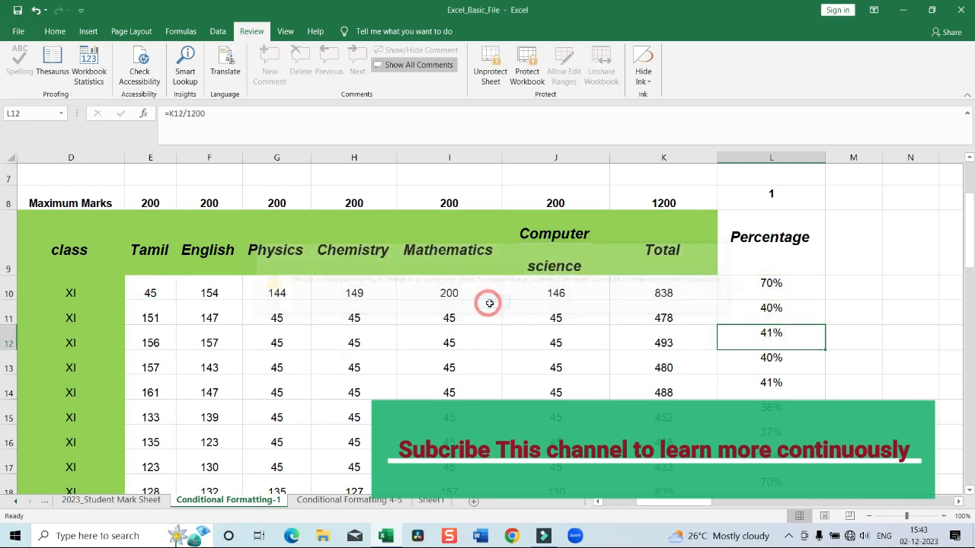